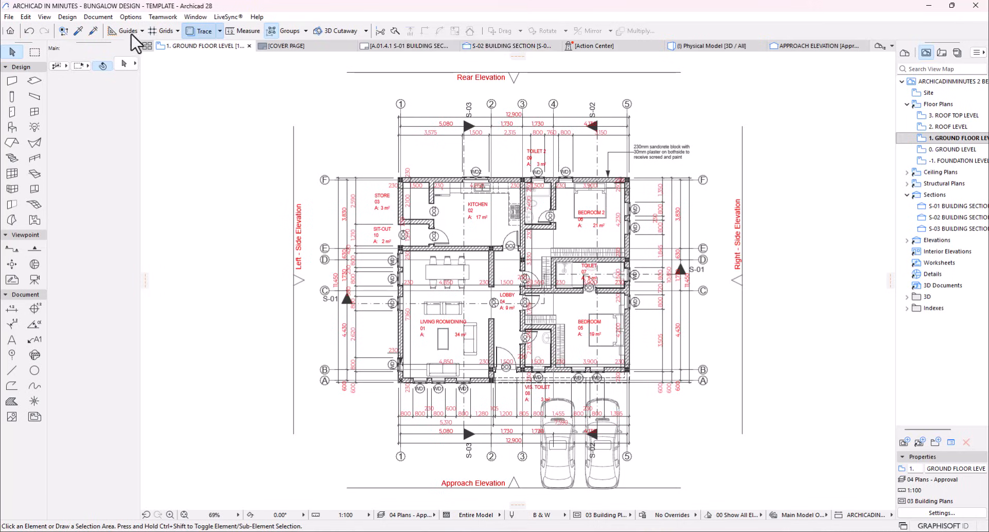
# - Open Model View Options and look through the predefined combinations from 01 Site to 05 Sections and Elevations
pyautogui.click(99, 17)
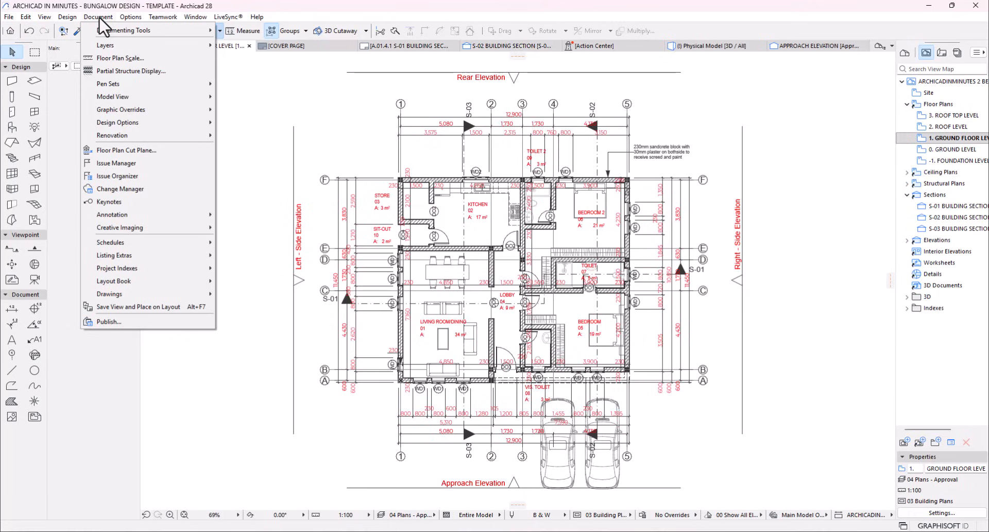
pyautogui.moveTo(170, 97)
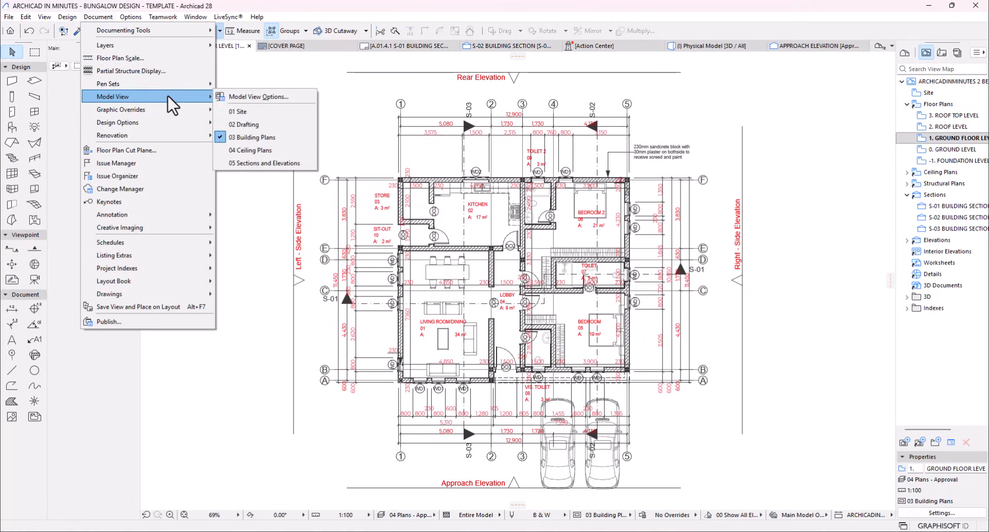
pyautogui.click(256, 97)
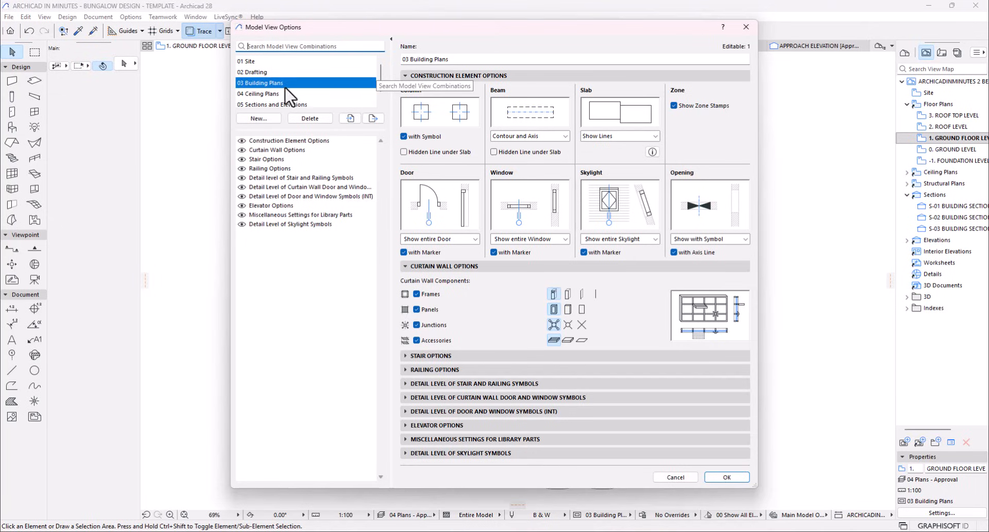
pyautogui.scroll(-1, 288, 95)
pyautogui.scroll(1, 301, 86)
pyautogui.click(260, 62)
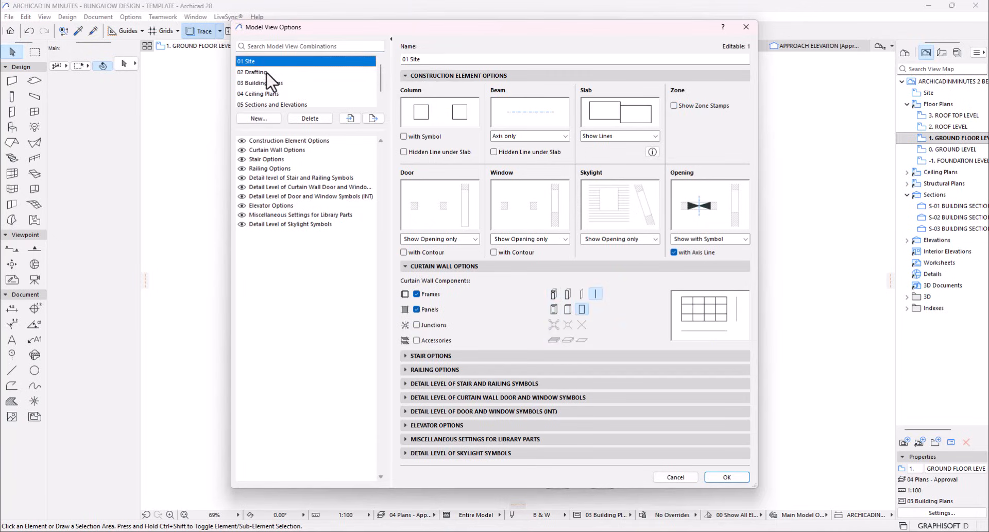
pyautogui.click(267, 72)
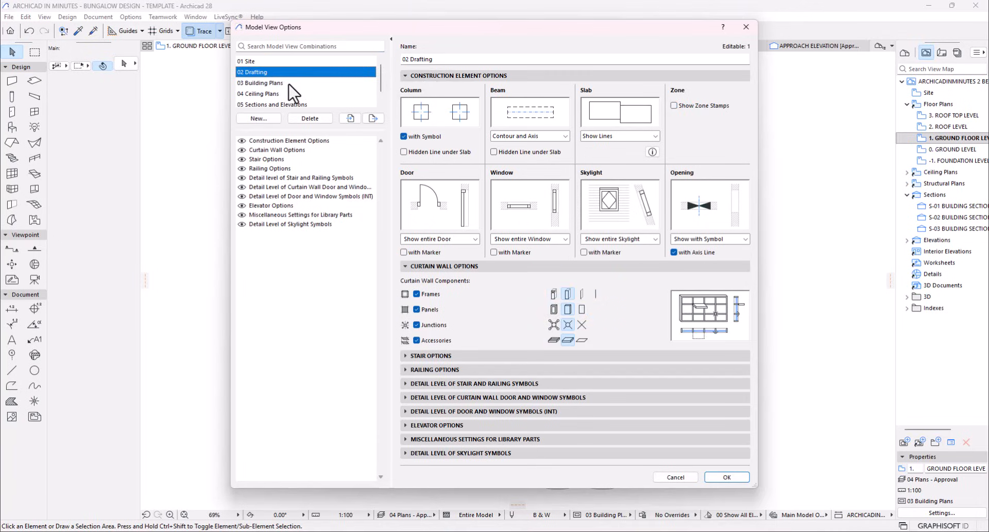
pyautogui.click(288, 83)
pyautogui.click(287, 94)
pyautogui.scroll(-1, 287, 103)
pyautogui.click(299, 96)
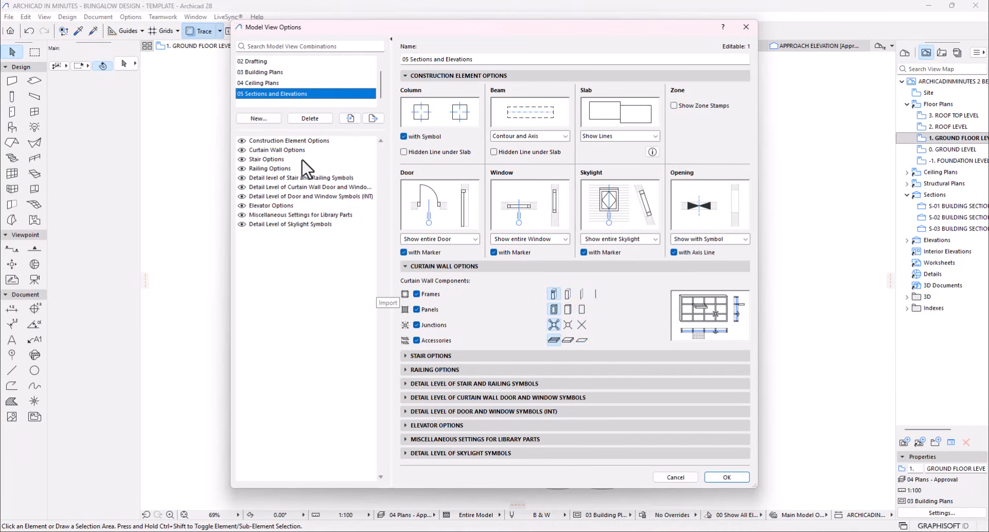
# - Collapse the curtain wall settings of 05 Sections and Elevations, leaving only Construction Element Options expanded
pyautogui.click(426, 76)
pyautogui.click(419, 88)
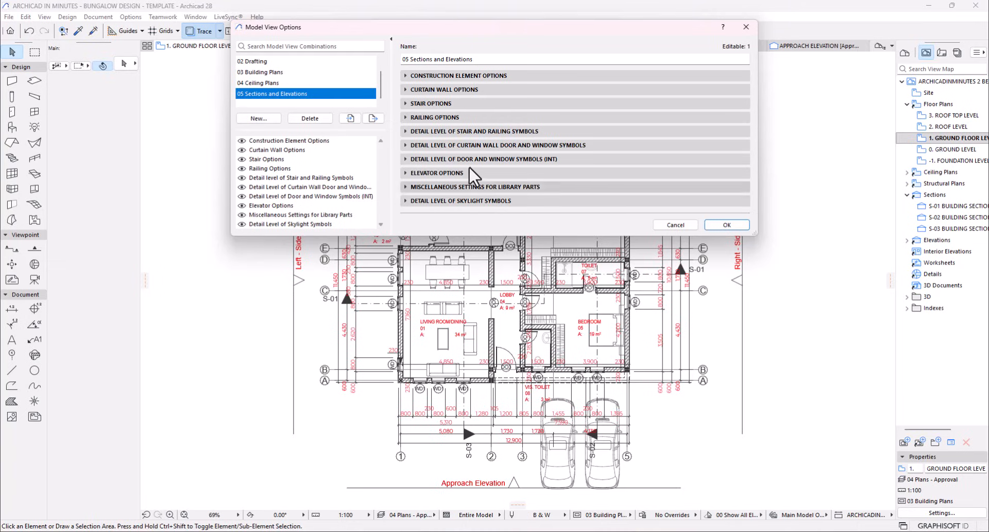
pyautogui.click(491, 76)
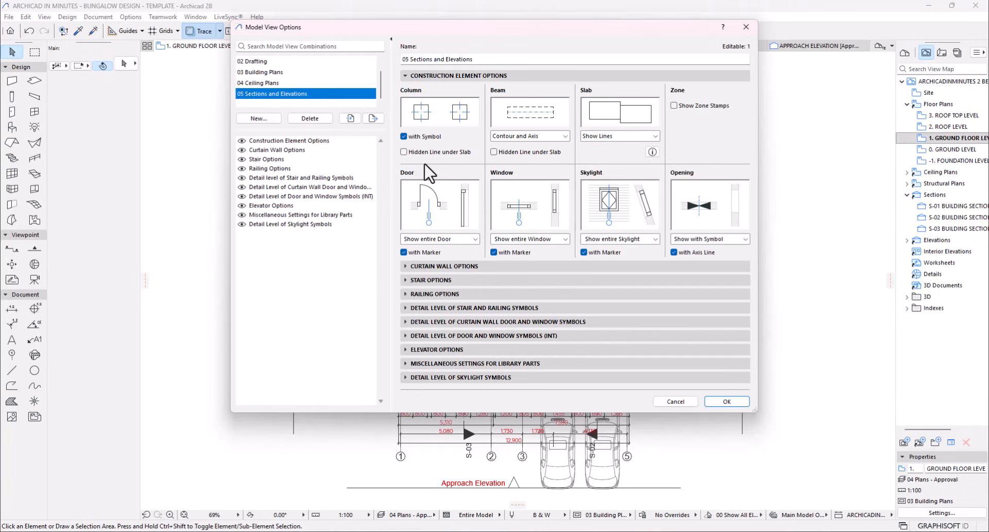
# - In the 02 Drafting combination, switch the column symbol and the door marker to their opposite states and back
pyautogui.scroll(1, 299, 96)
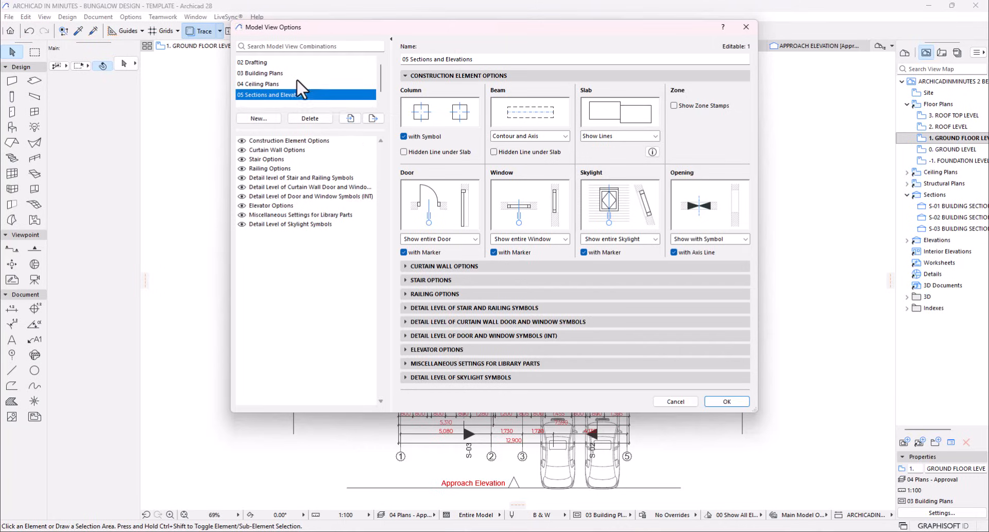
pyautogui.click(285, 73)
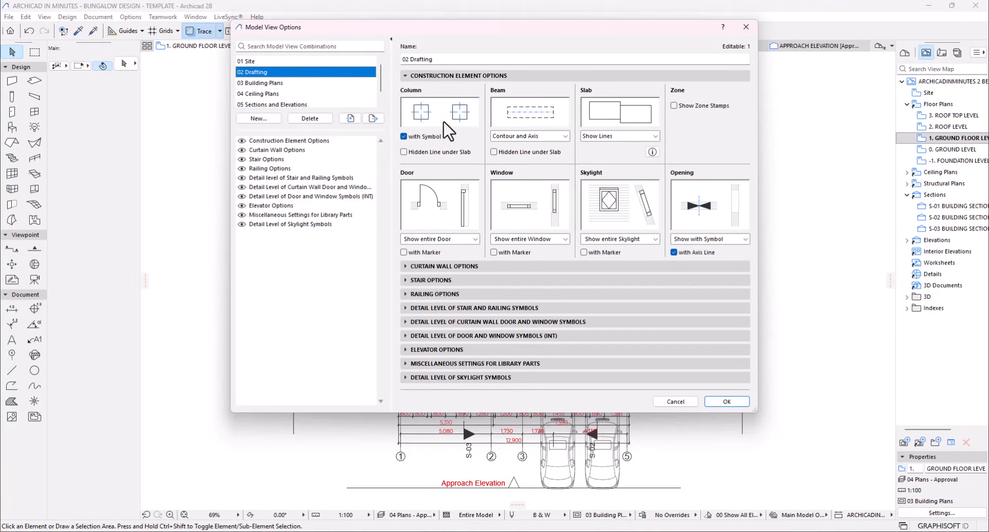
pyautogui.click(405, 137)
pyautogui.click(407, 137)
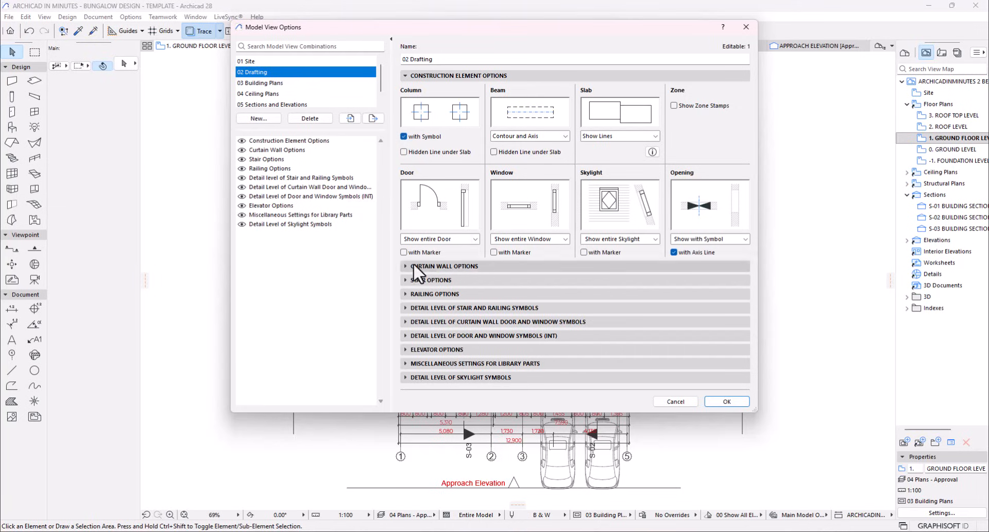
pyautogui.click(405, 252)
pyautogui.click(404, 252)
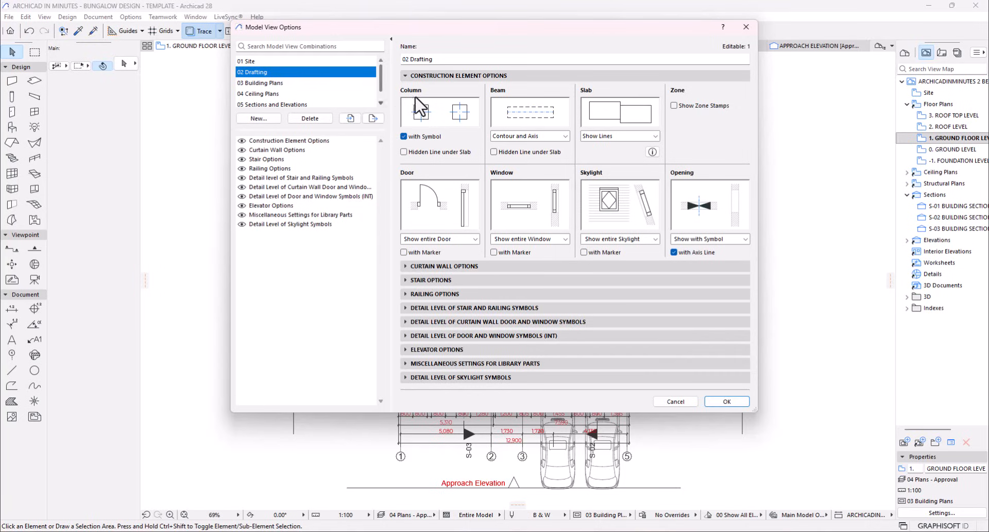
# - Compare the construction element and curtain wall options of 03 Building Plans with those of 02 Drafting
pyautogui.click(281, 83)
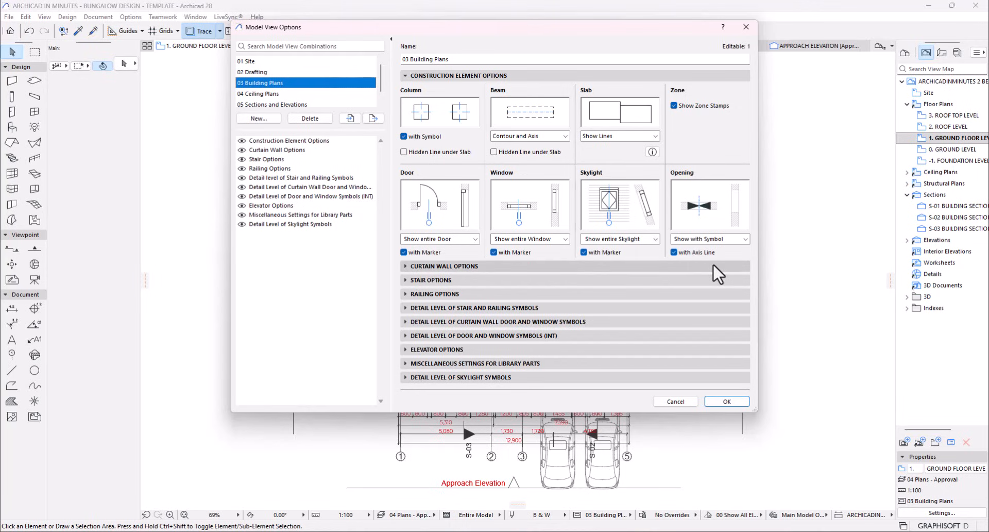
pyautogui.click(444, 266)
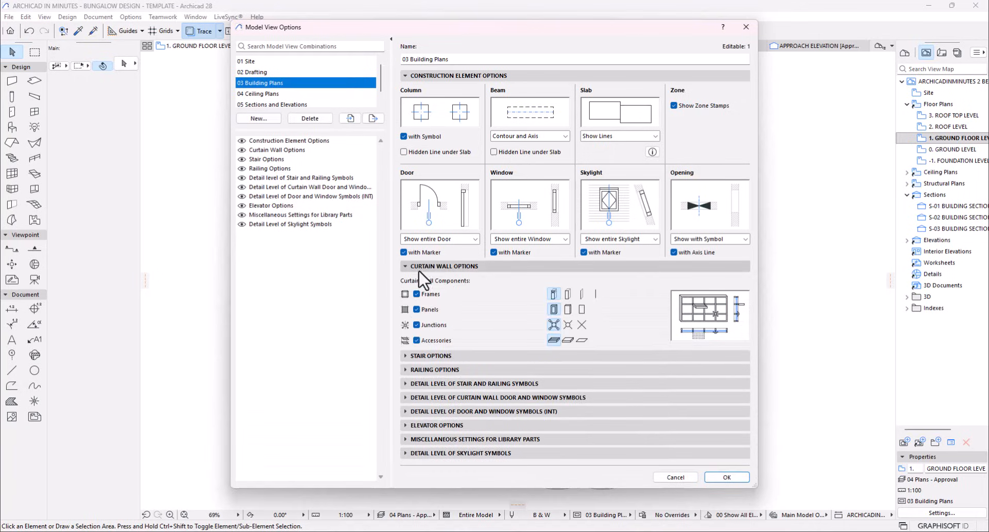
pyautogui.click(283, 73)
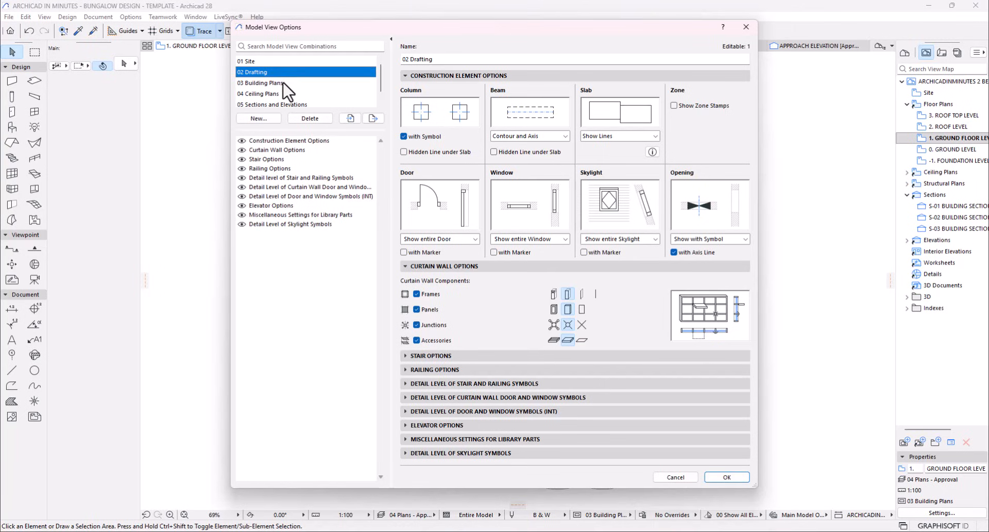
pyautogui.click(283, 82)
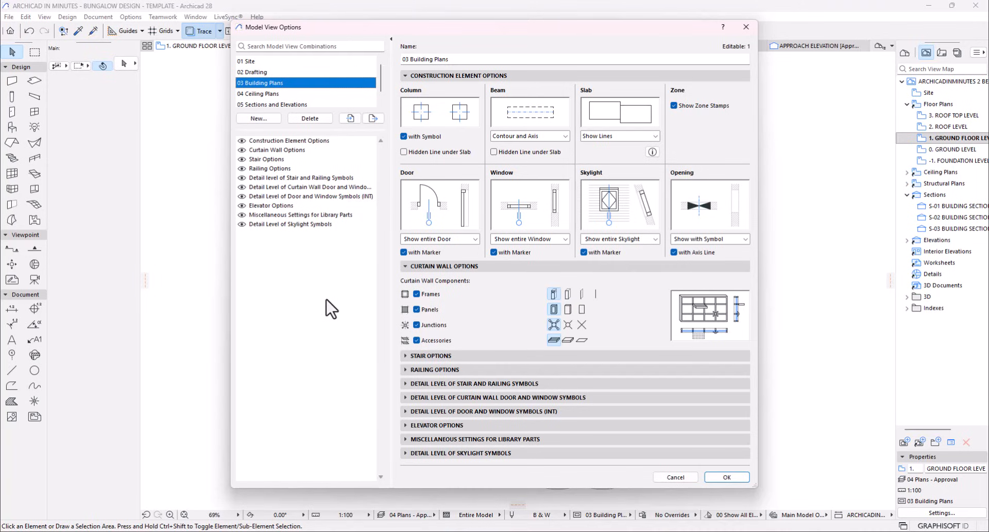
# - Examine the 04 Ceiling Plans combination and the display choices it offers for doors
pyautogui.click(287, 95)
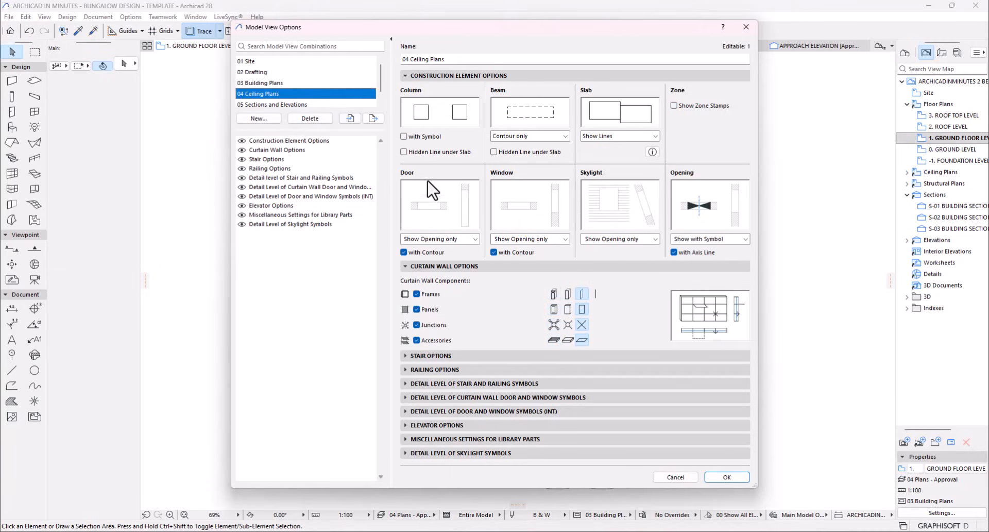
pyautogui.click(474, 239)
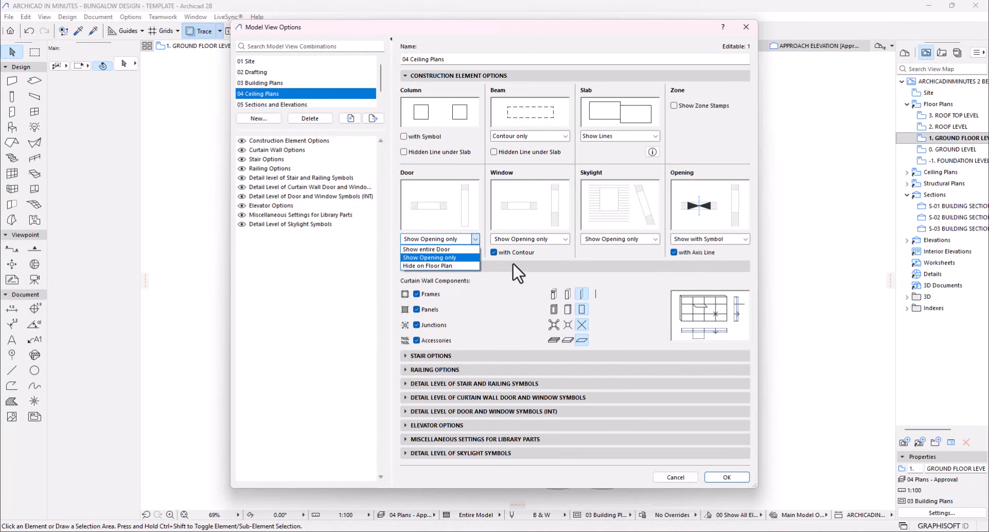
pyautogui.click(587, 255)
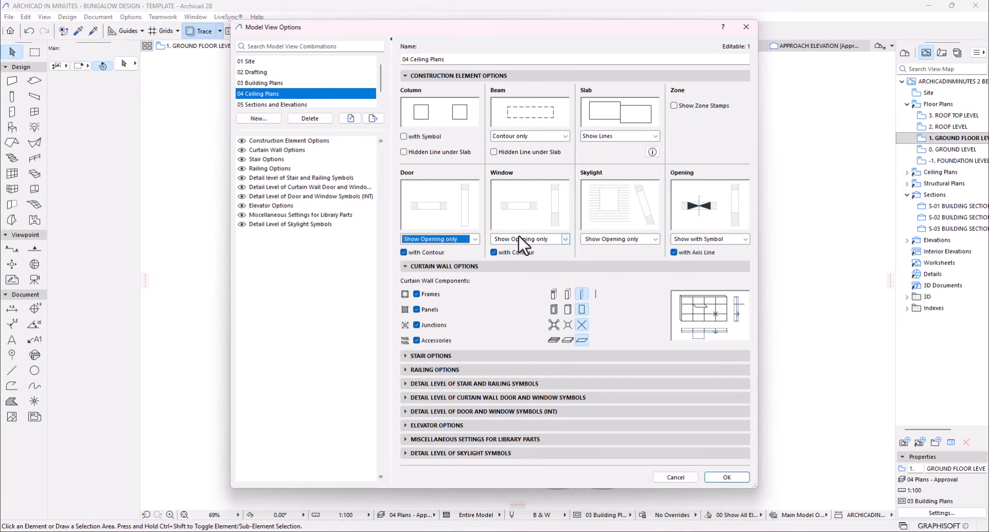
# - In the stair options of 03 Building Plans, turn on Headroom and keep the 3D and section/elevation display at Full
pyautogui.click(292, 83)
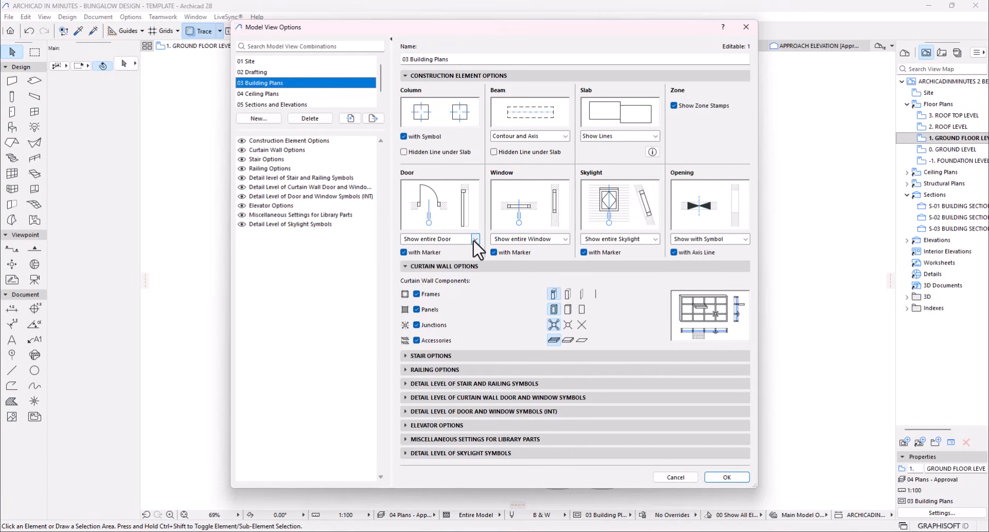
pyautogui.click(474, 355)
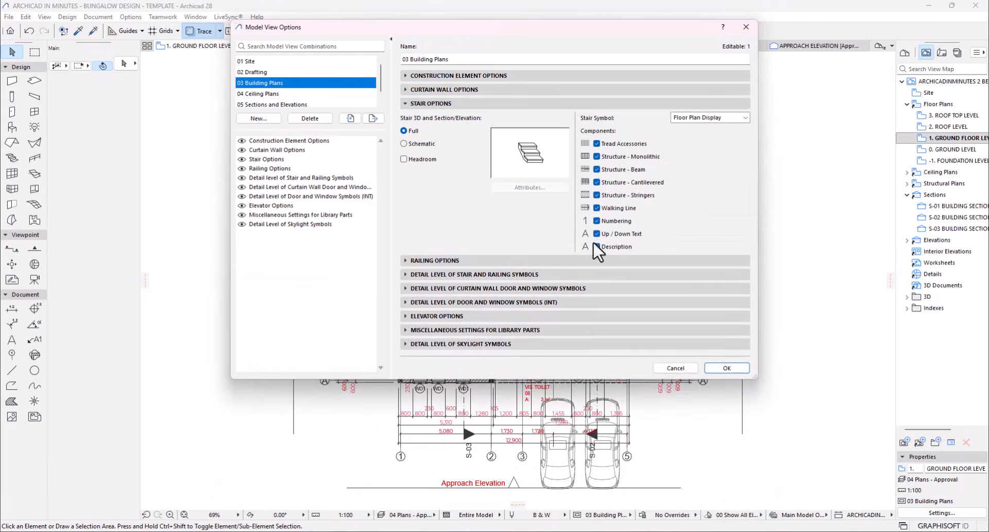
pyautogui.click(411, 146)
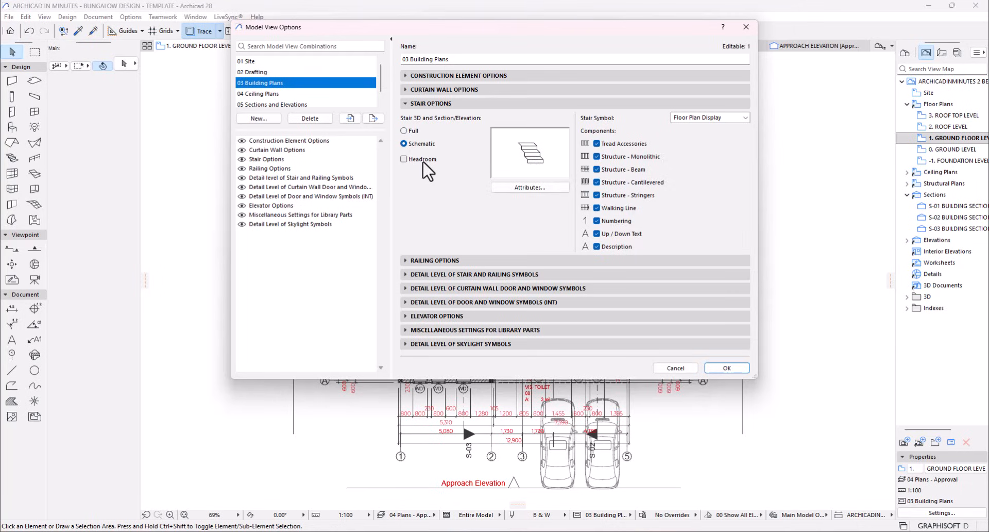
pyautogui.click(423, 160)
pyautogui.click(406, 131)
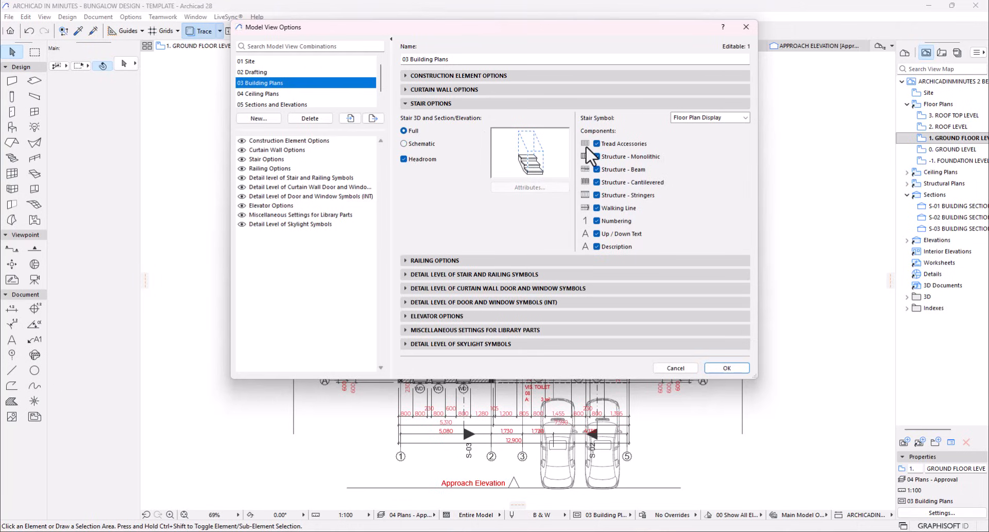
# - Set the railing 3D and section/elevation display of 03 Building Plans to Schematic and collapse the railing options
pyautogui.click(478, 258)
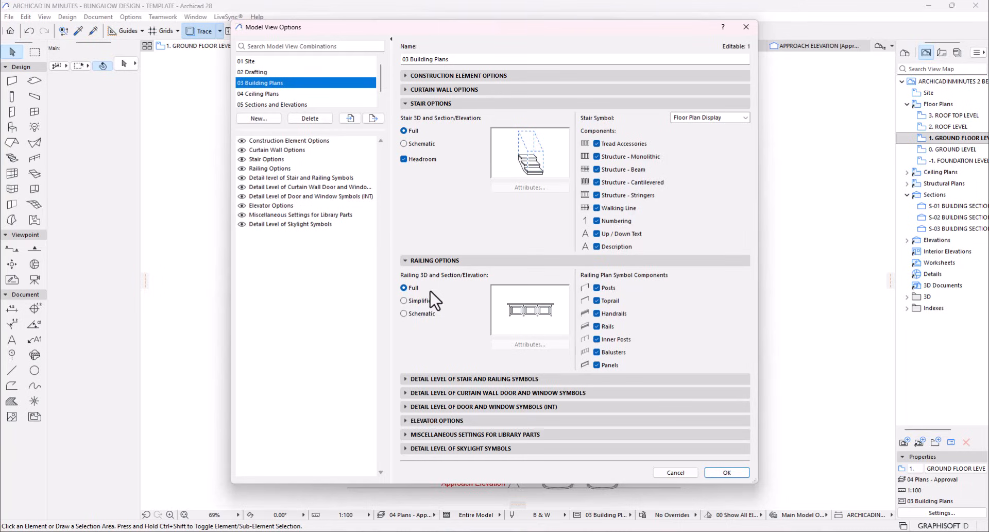
pyautogui.click(405, 313)
pyautogui.click(420, 301)
pyautogui.click(420, 301)
pyautogui.click(419, 313)
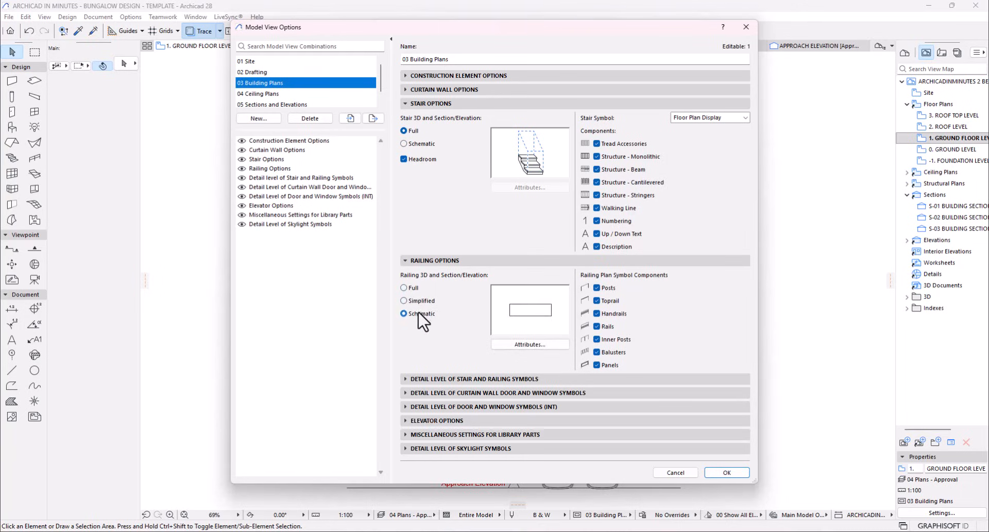
pyautogui.click(458, 261)
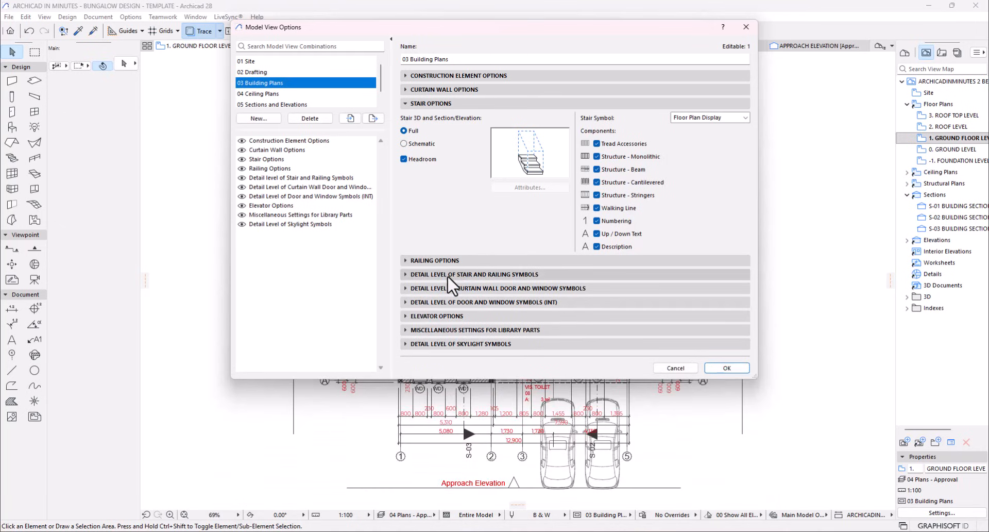
# - Review the stair and railing symbol details of 03 Building Plans, and try the Full floor plan display for curtain wall doors
pyautogui.click(448, 276)
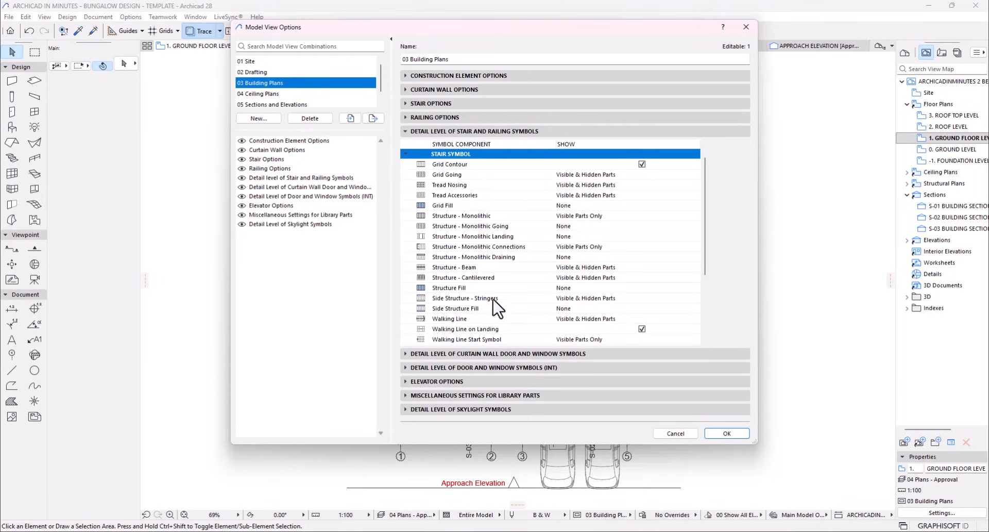
pyautogui.click(456, 354)
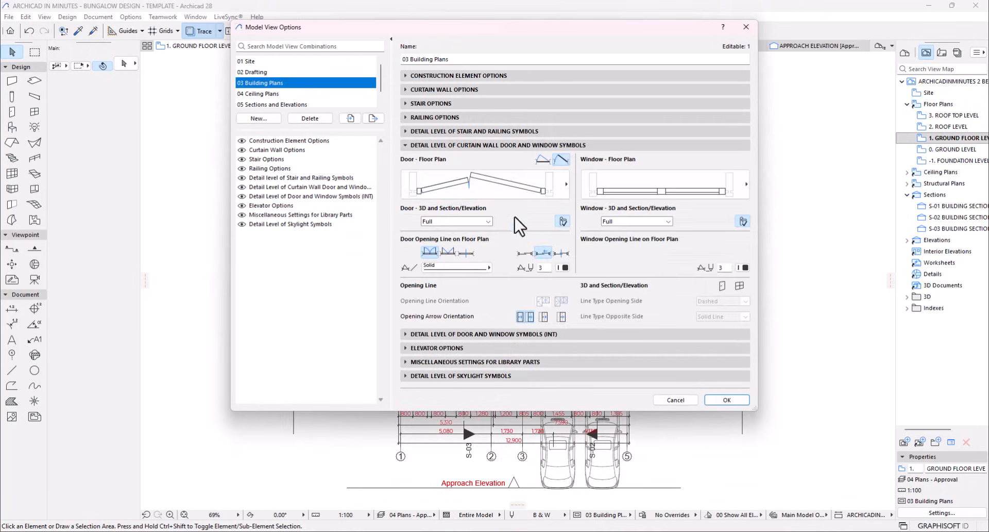
pyautogui.click(501, 187)
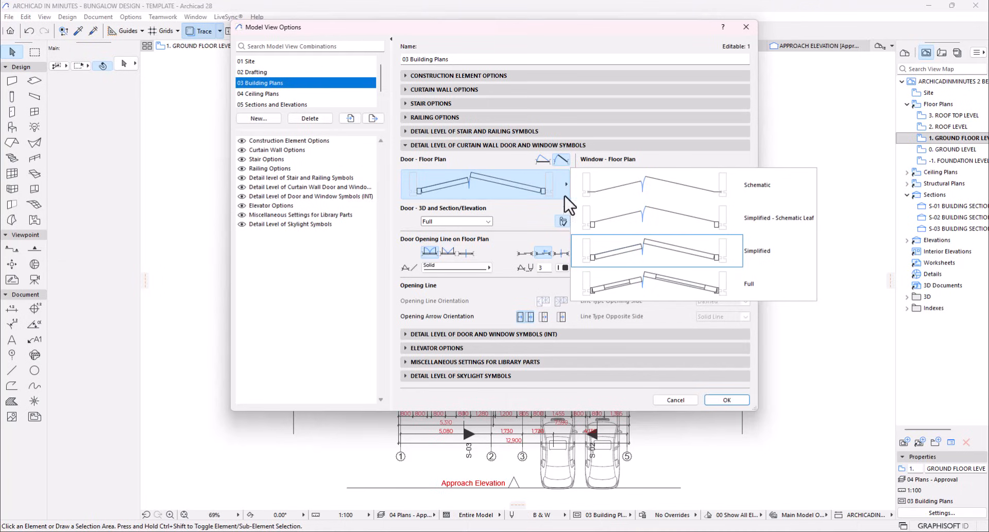
pyautogui.click(617, 291)
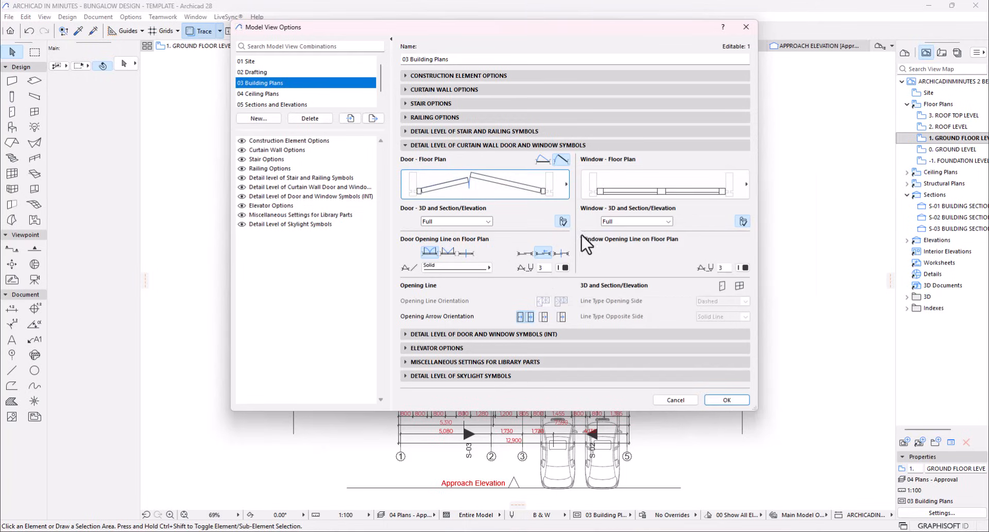
# - In 02 Drafting, set the curtain wall door floor plan display to Simplified - Schematic Leaf and the window display to Schematic
pyautogui.click(291, 73)
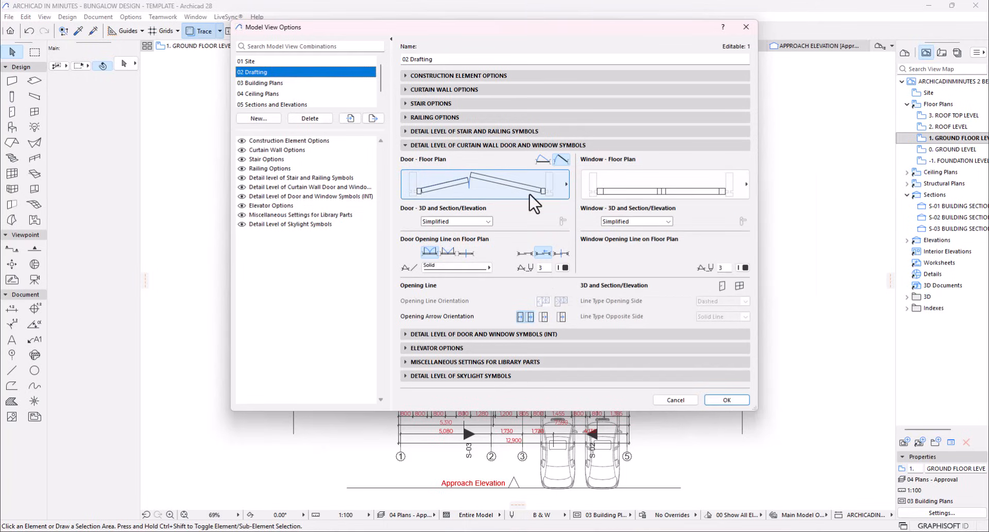
pyautogui.click(465, 191)
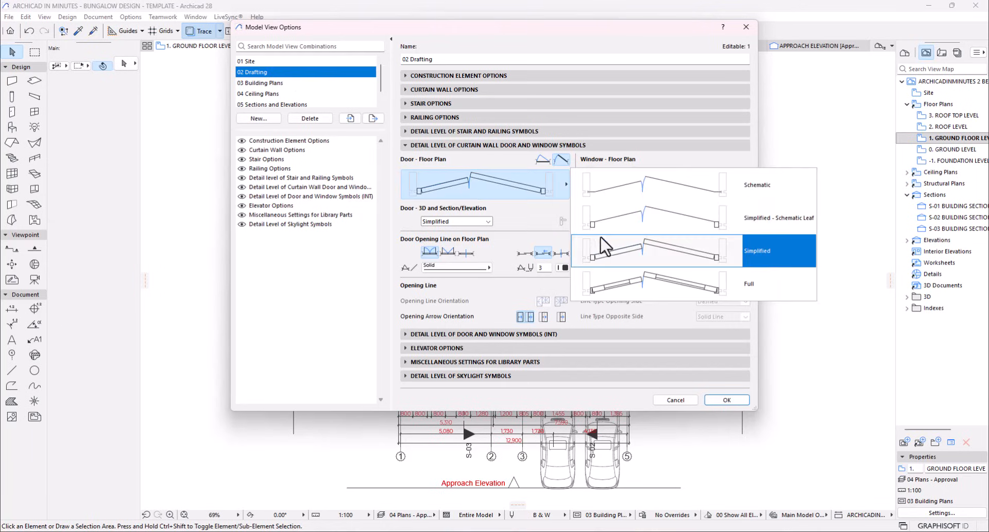
pyautogui.click(649, 225)
pyautogui.click(665, 185)
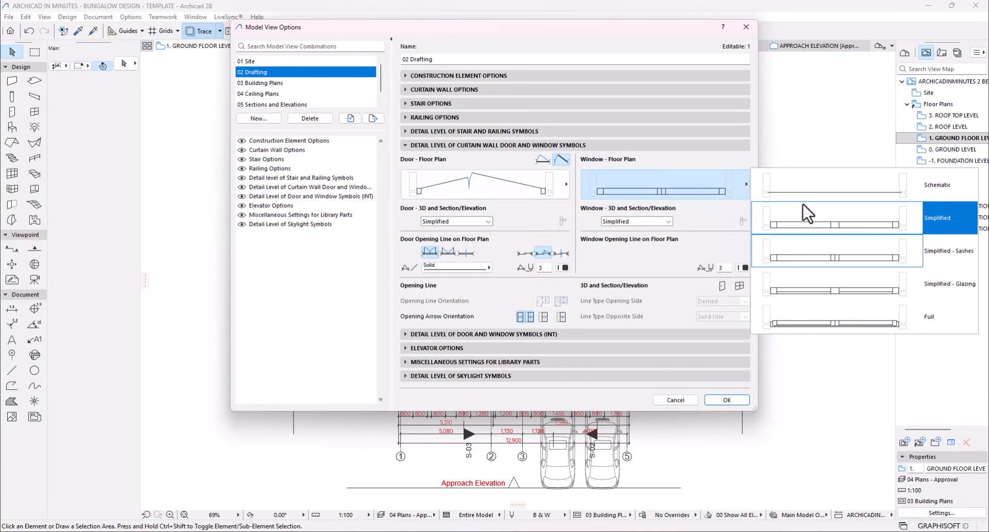
pyautogui.click(815, 199)
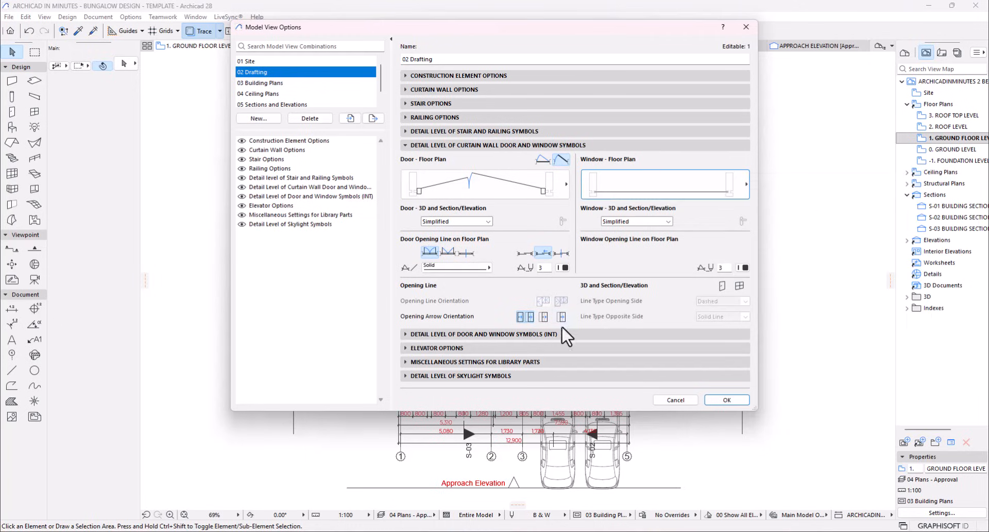
# - Review the section/elevation and 3D display choices for doors in the door and window symbol details of 02 Drafting
pyautogui.click(535, 334)
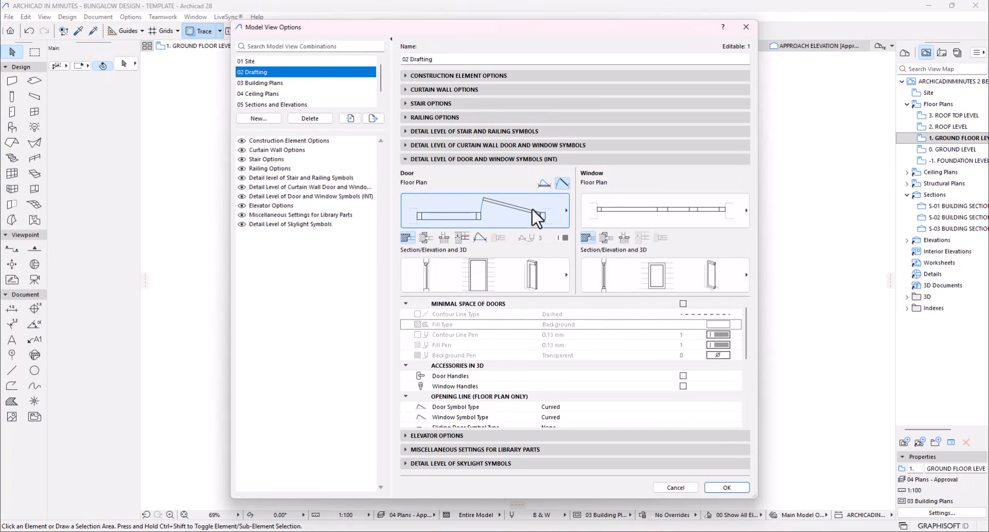
pyautogui.click(500, 280)
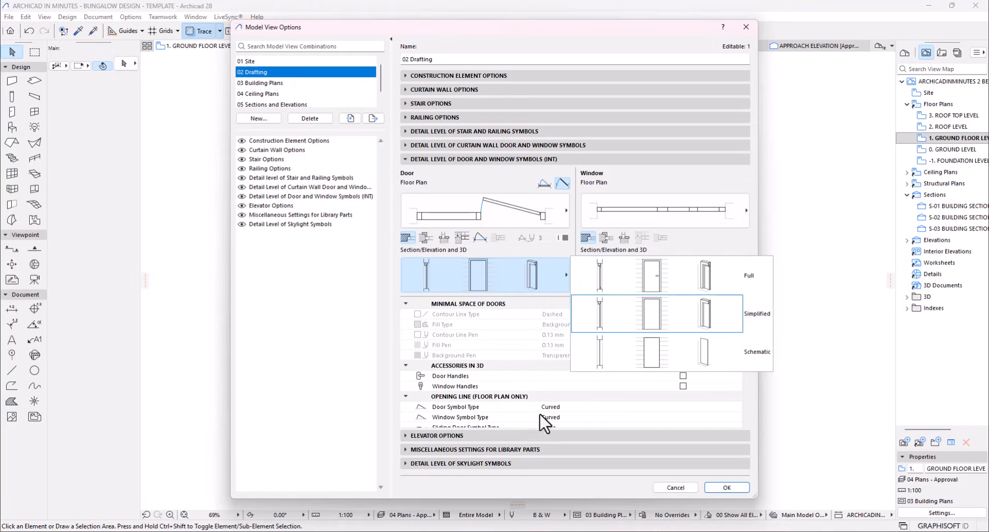
pyautogui.click(582, 429)
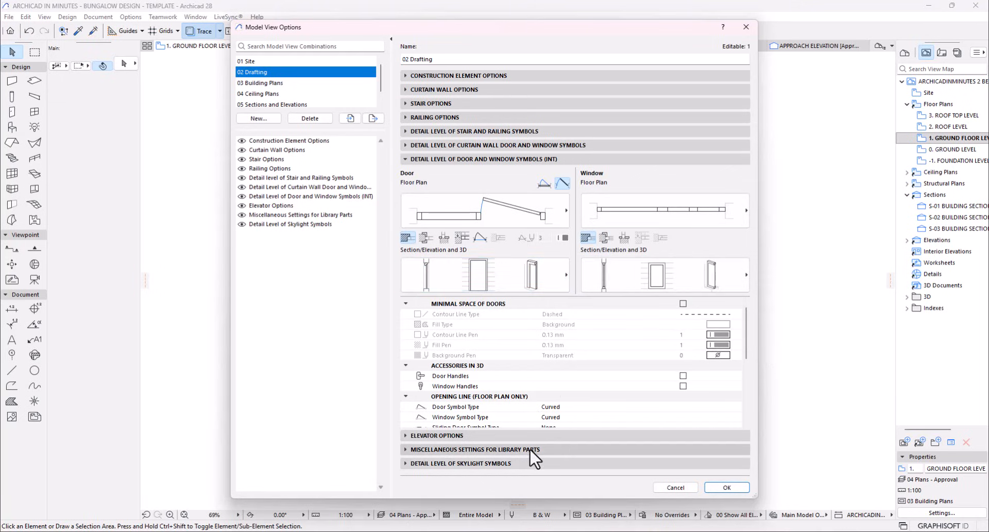
# - Review the floor plan and section/elevation display choices for objects and lamps in the miscellaneous library part settings of 02 Drafting
pyautogui.click(530, 448)
pyautogui.click(429, 233)
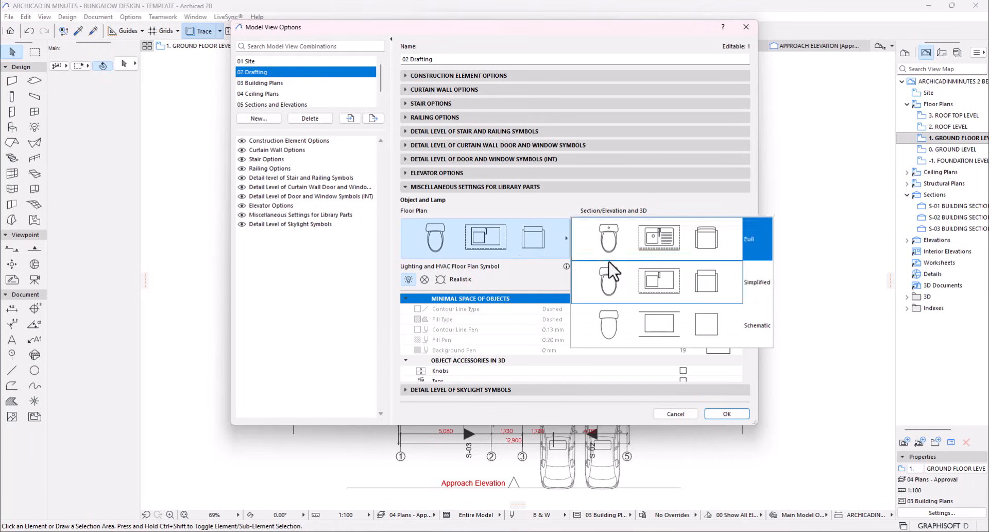
pyautogui.click(577, 366)
pyautogui.click(641, 244)
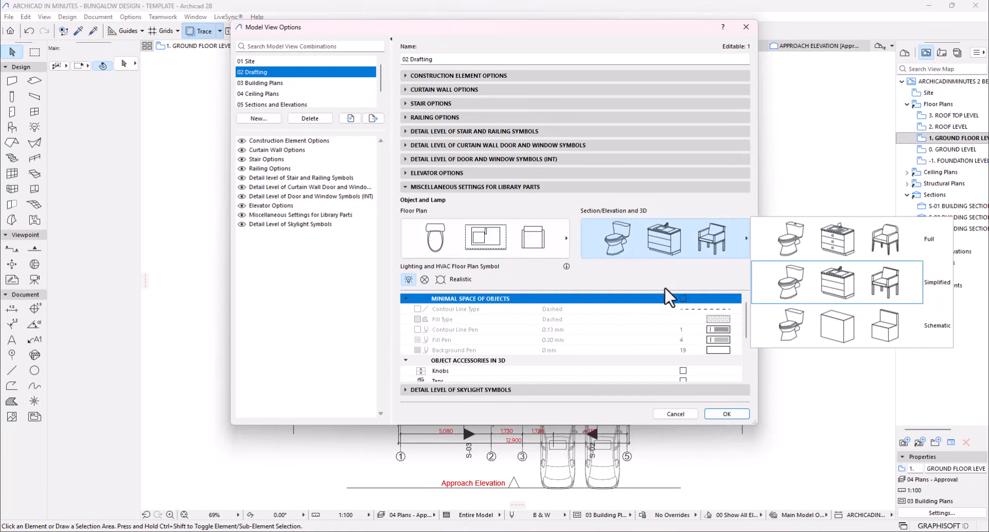
pyautogui.click(571, 377)
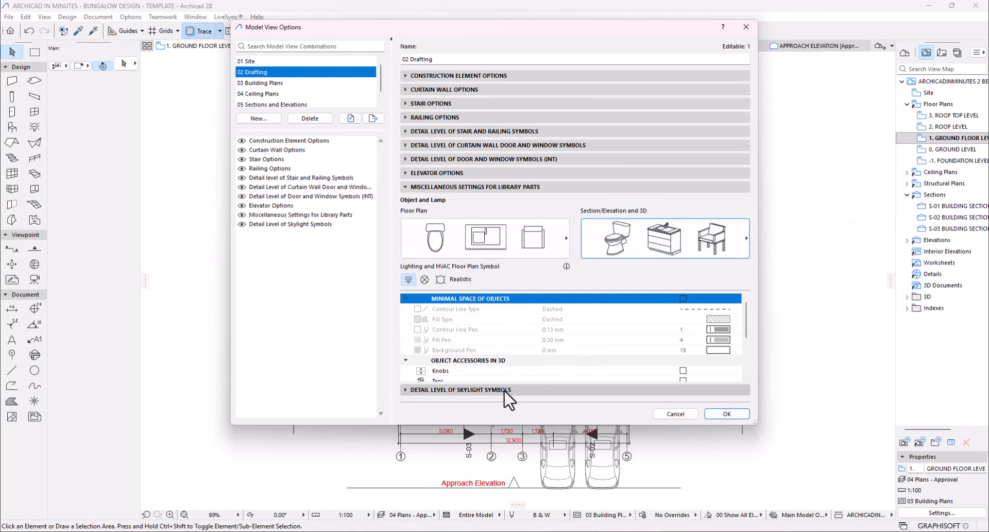
# - Review the floor plan display choices for skylight symbols in 02 Drafting
pyautogui.click(513, 390)
pyautogui.click(525, 259)
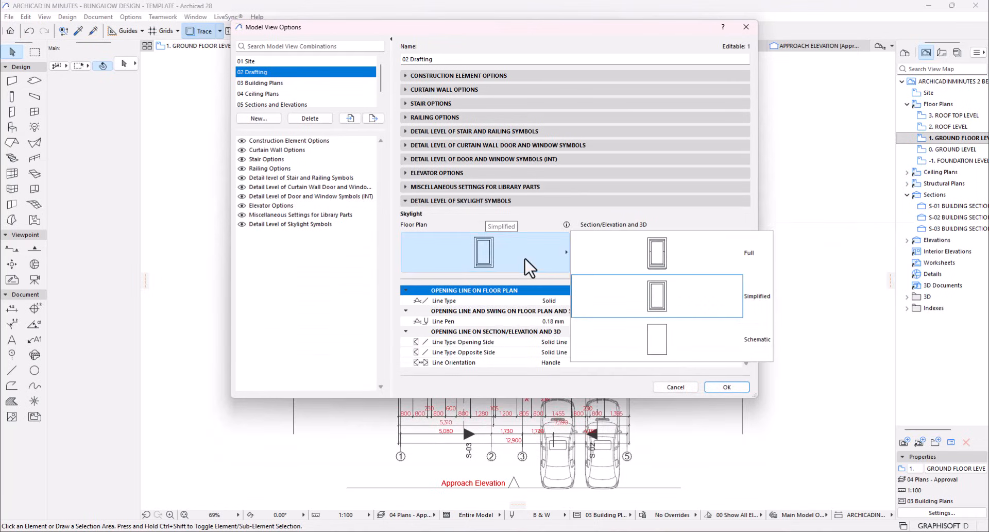
pyautogui.click(490, 242)
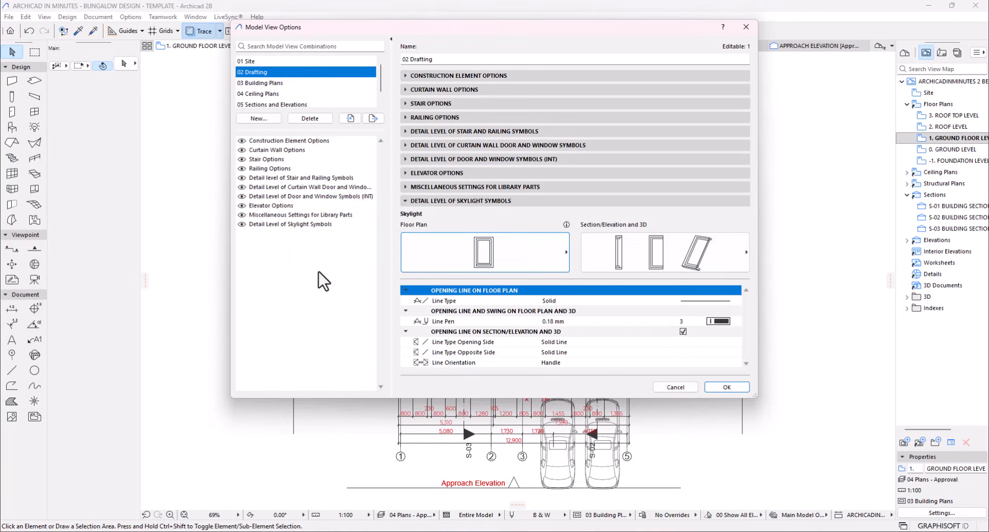
pyautogui.scroll(-1, 268, 98)
pyautogui.click(258, 118)
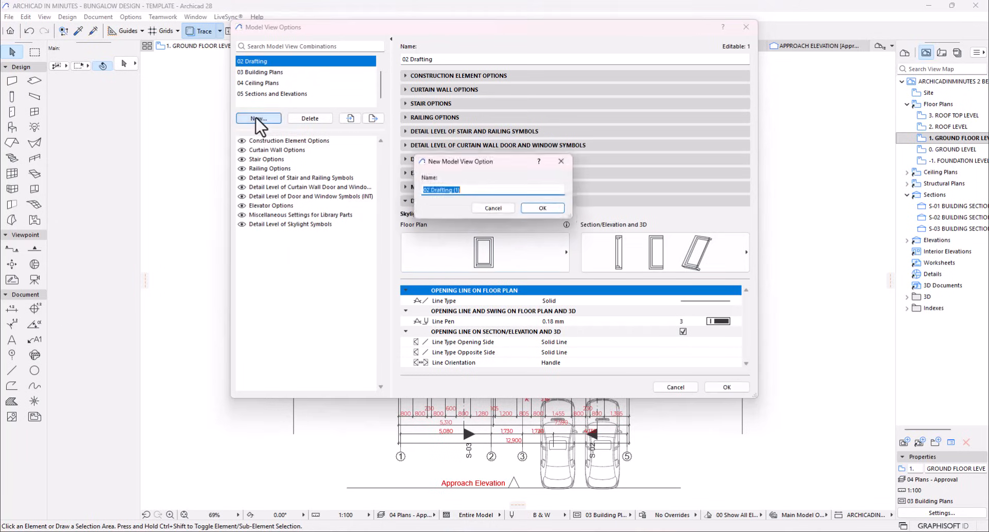
pyautogui.click(498, 207)
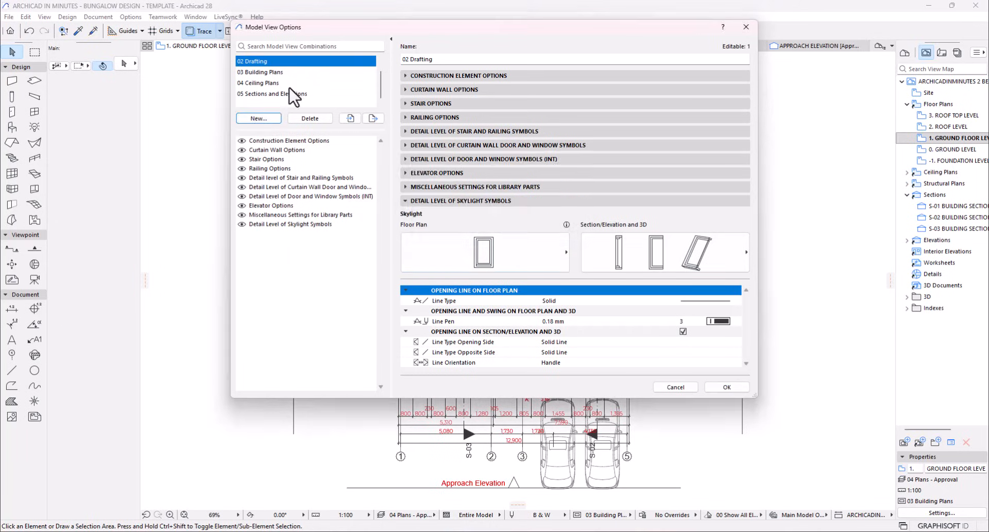
# - Create the combination 03 Building Plans (1) as a copy of 03 Building Plans, and close Model View Options without saving any changes
pyautogui.scroll(1, 278, 98)
pyautogui.click(278, 83)
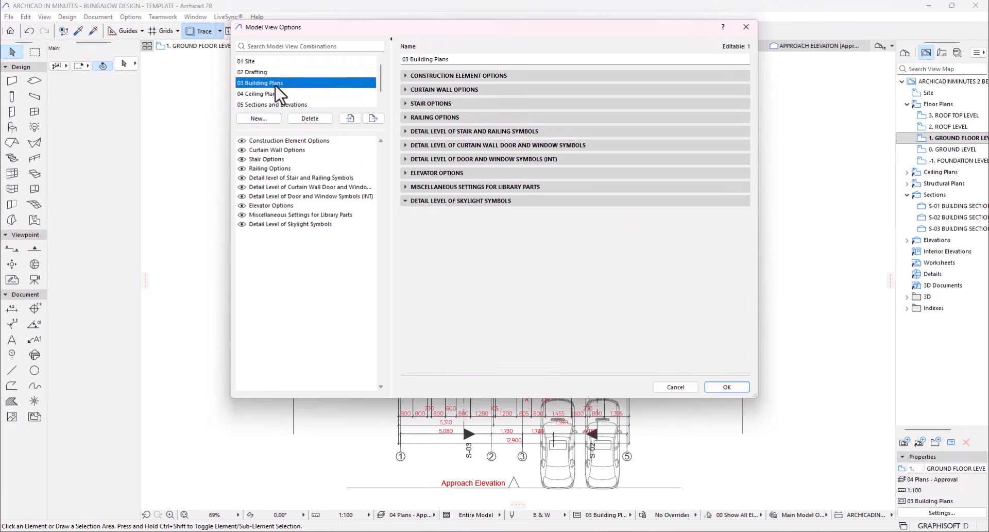
pyautogui.click(263, 118)
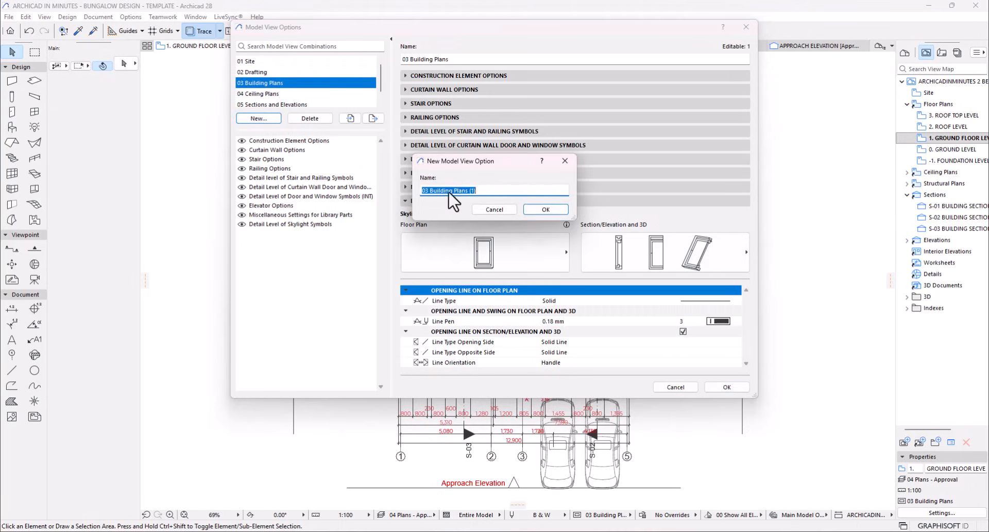
pyautogui.click(545, 209)
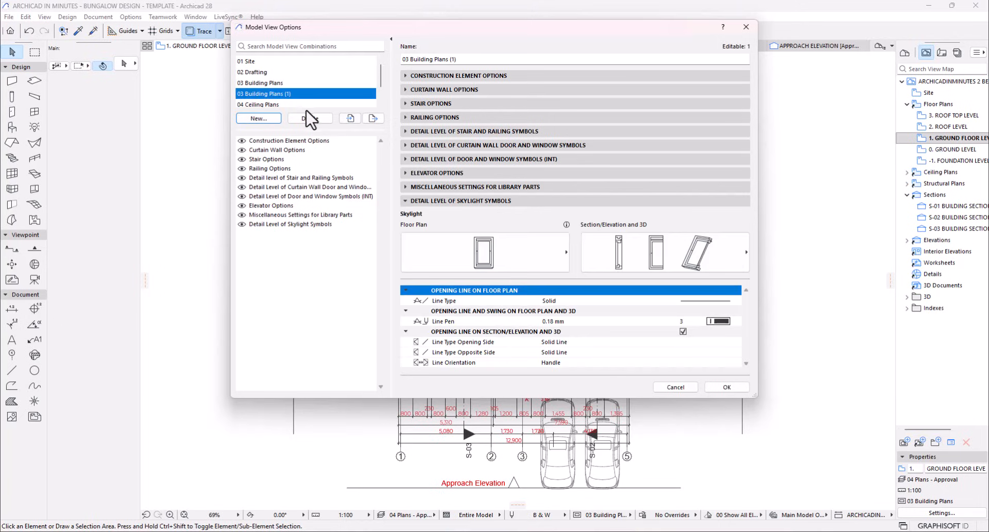
pyautogui.scroll(-2, 309, 108)
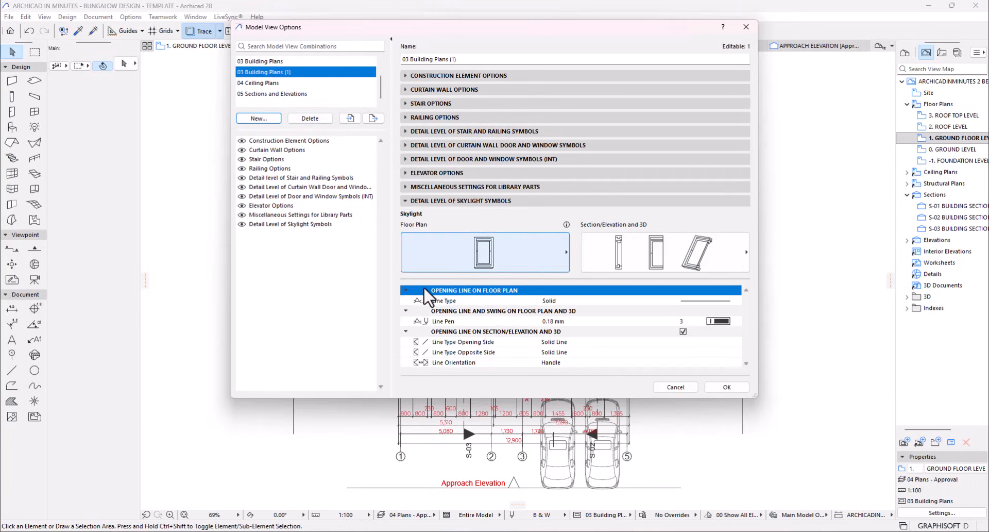
pyautogui.scroll(1, 287, 83)
pyautogui.scroll(1, 287, 83)
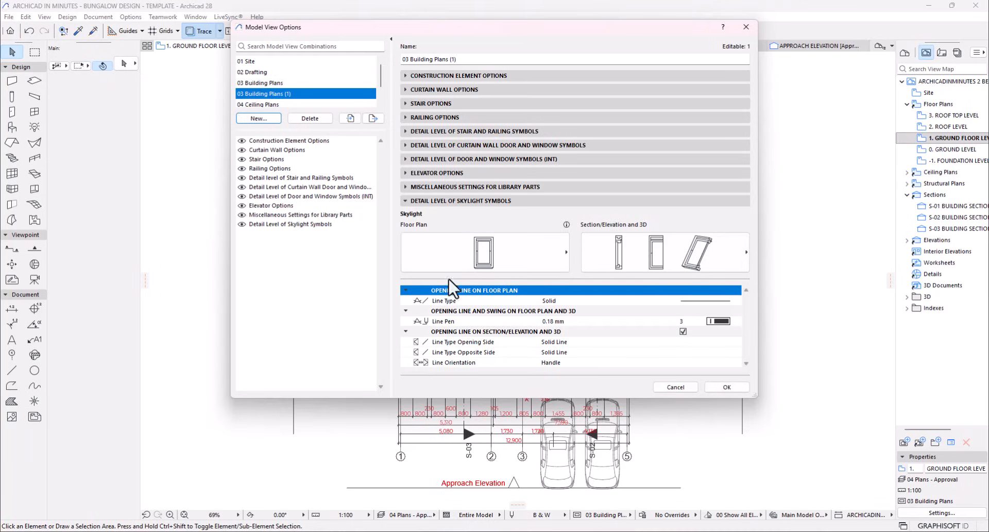
pyautogui.click(682, 387)
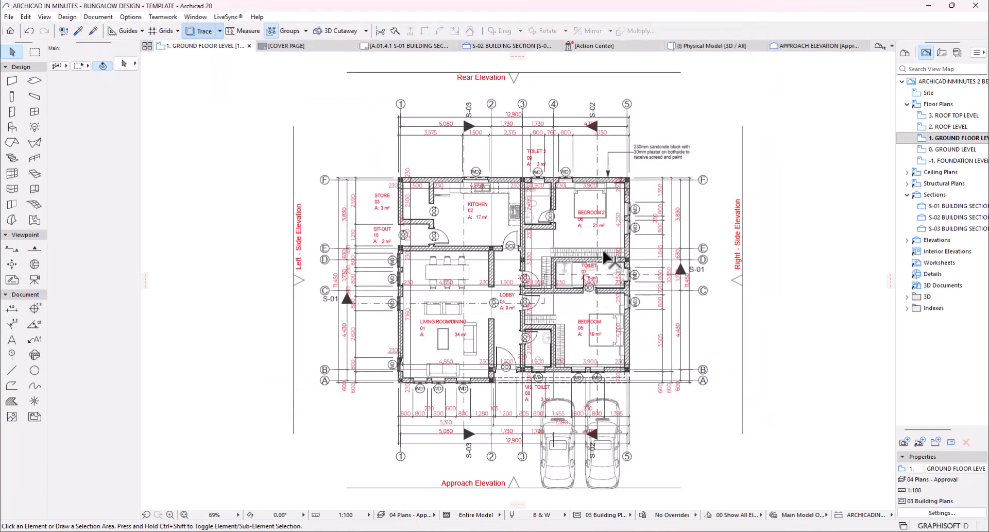
# - Set the Model View Options of the 1. Ground Floor Level floor plan view to 02 Drafting
pyautogui.scroll(-2, 493, 212)
pyautogui.scroll(2, 551, 236)
pyautogui.scroll(-2, 731, 212)
pyautogui.scroll(1, 596, 237)
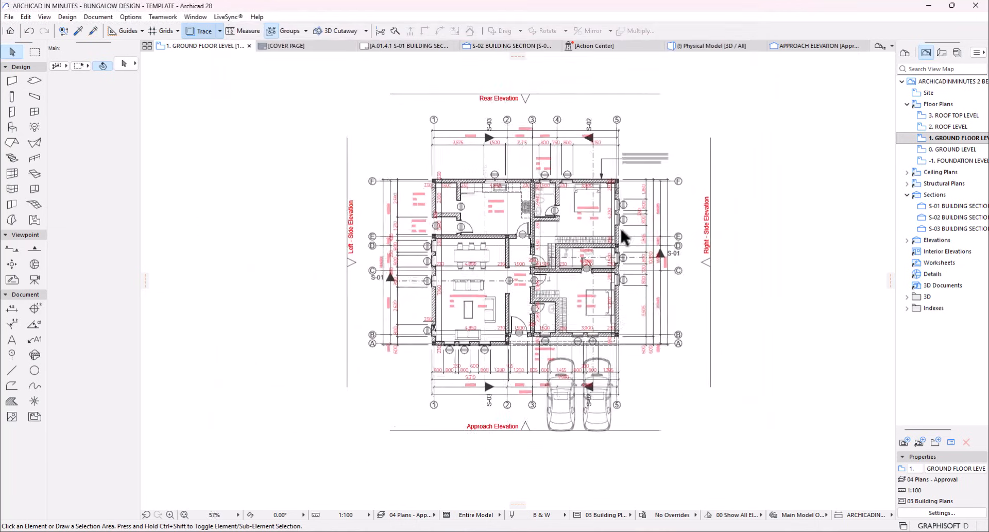
pyautogui.moveTo(953, 138); pyautogui.dragTo(954, 149)
pyautogui.scroll(2, 586, 323)
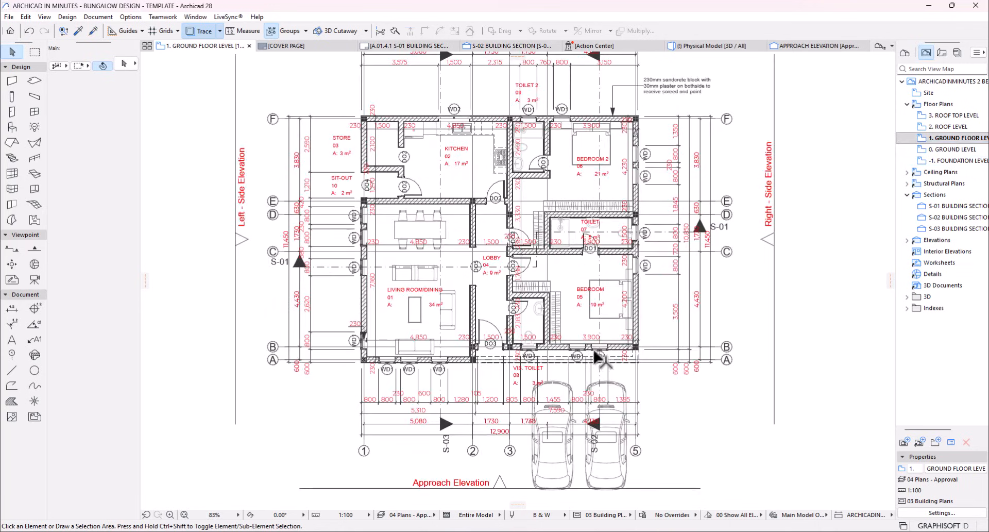
pyautogui.moveTo(954, 138); pyautogui.dragTo(956, 149)
pyautogui.click(909, 512)
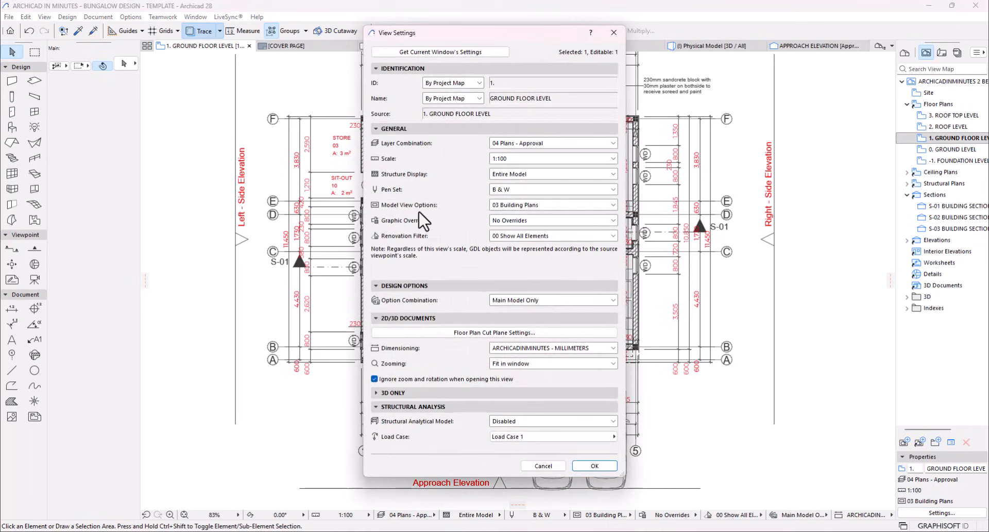
pyautogui.click(554, 206)
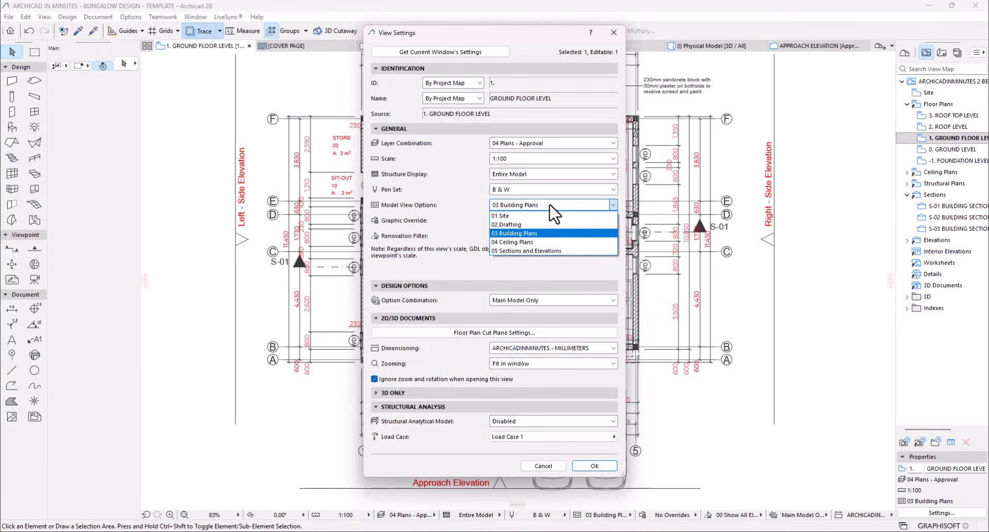
pyautogui.click(551, 224)
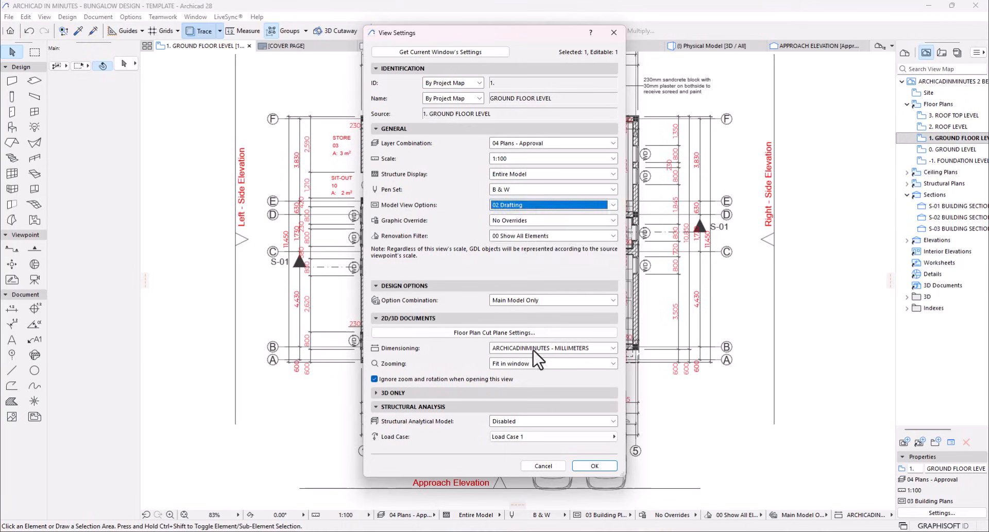
pyautogui.click(595, 465)
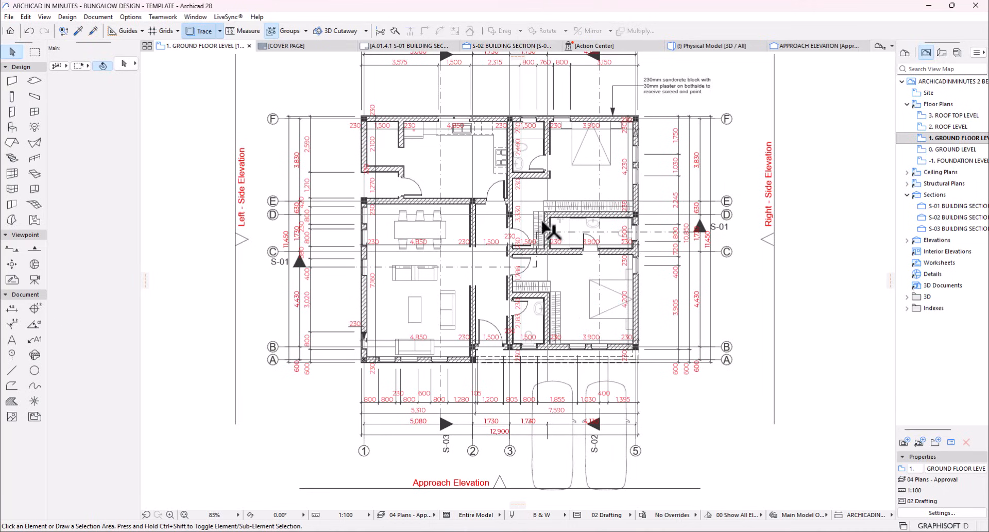
# - Examine how doors, windows, furniture, room labels and the cars display in the ground floor plan with 02 Drafting
pyautogui.scroll(5, 541, 206)
pyautogui.scroll(-1, 489, 196)
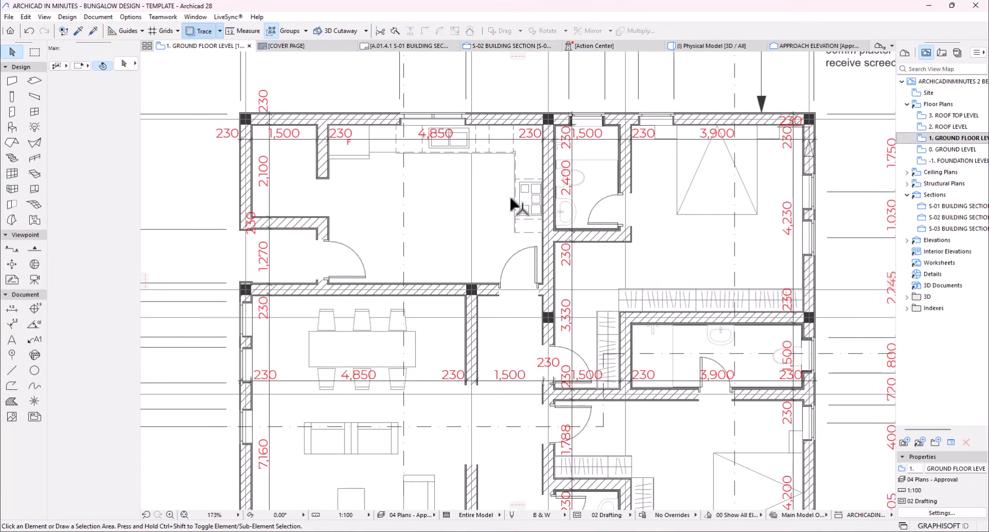
pyautogui.scroll(-3, 521, 212)
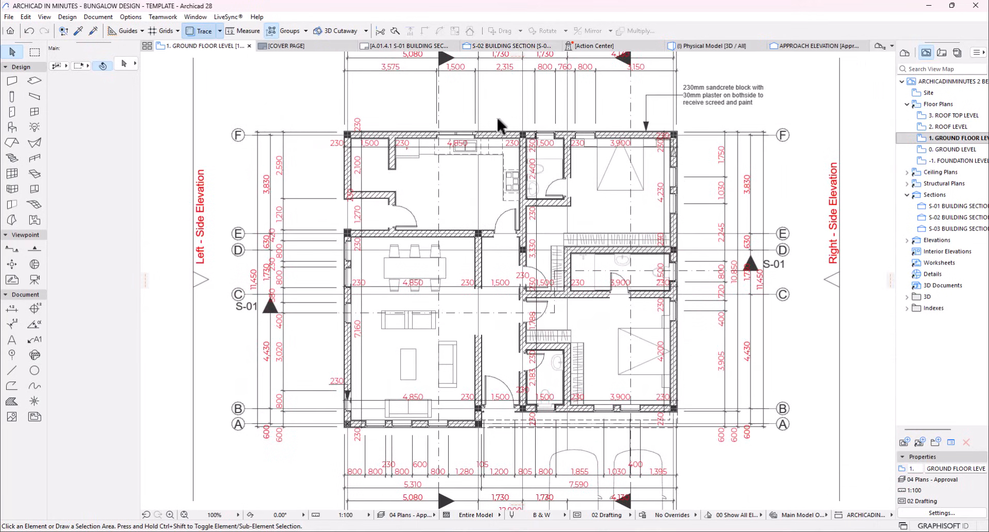
pyautogui.scroll(-2, 637, 409)
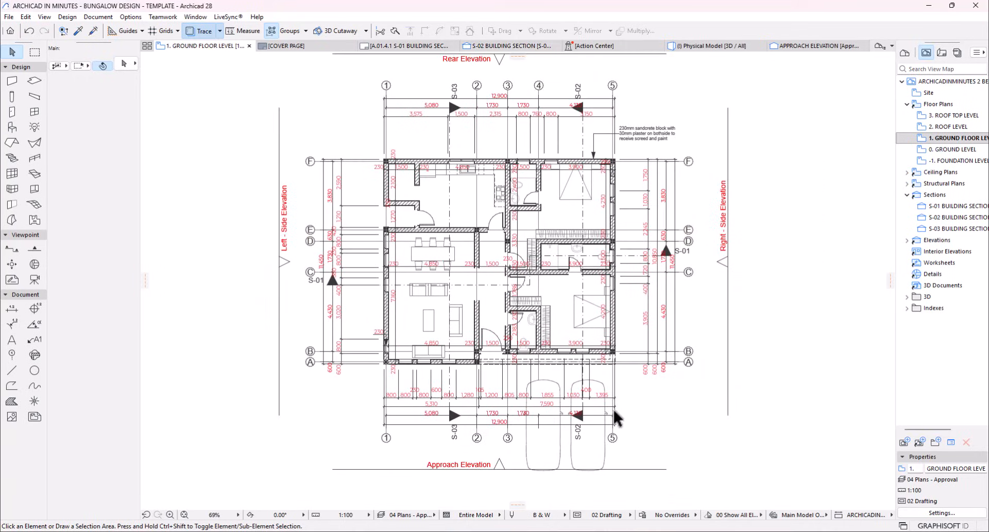
pyautogui.click(591, 453)
pyautogui.click(638, 420)
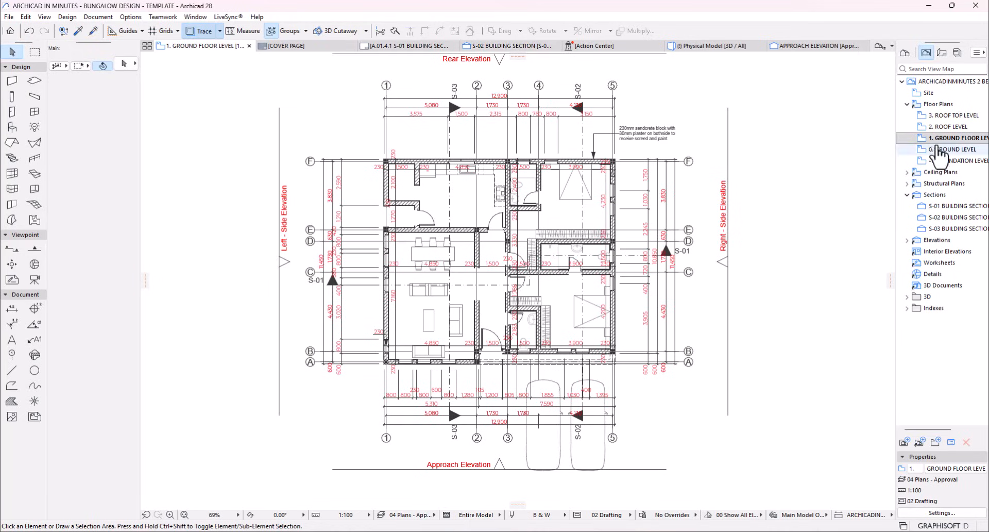
# - Set the ground floor plan view's Model View Options back to 03 Building Plans
pyautogui.click(942, 512)
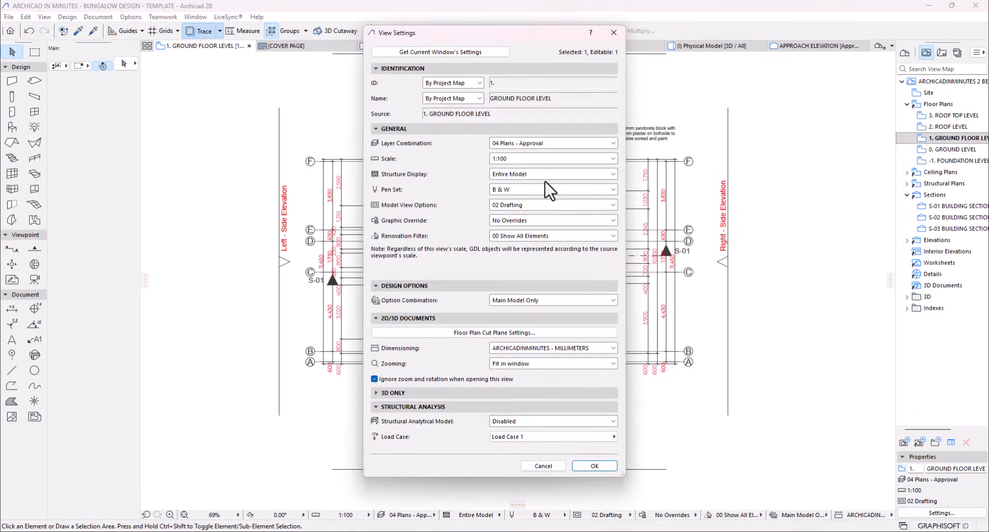
pyautogui.click(541, 205)
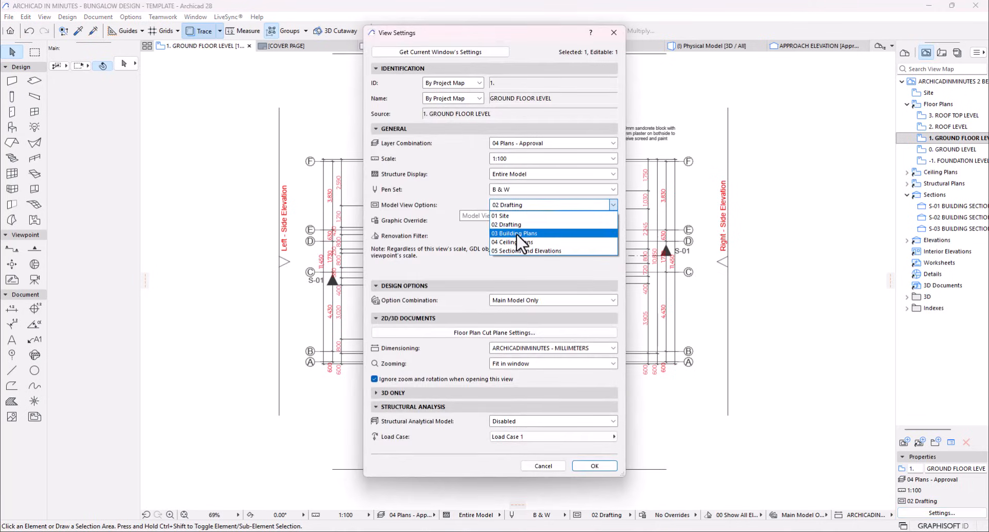
pyautogui.click(516, 233)
pyautogui.click(595, 466)
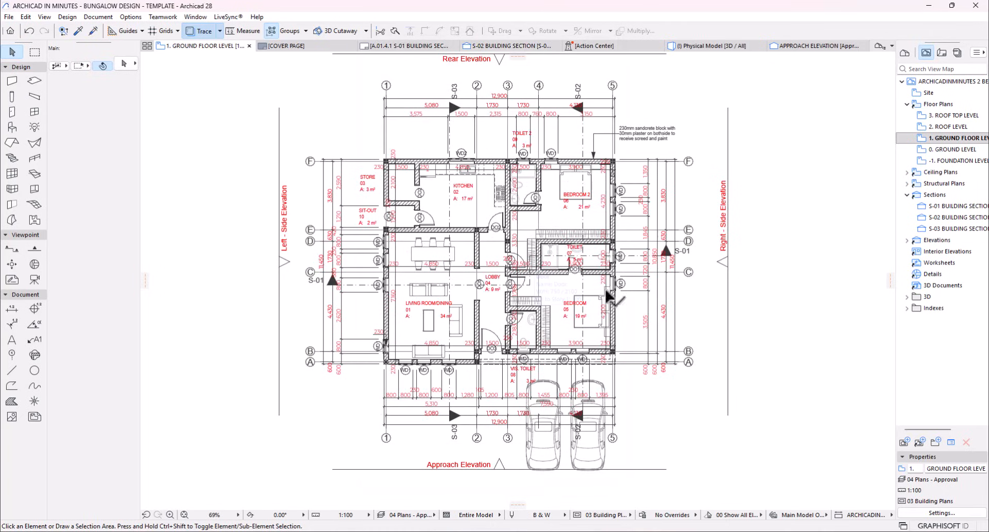
# - Open the 1. Ground Floor Level view under Ceiling Plans and examine how its elements display
pyautogui.click(907, 172)
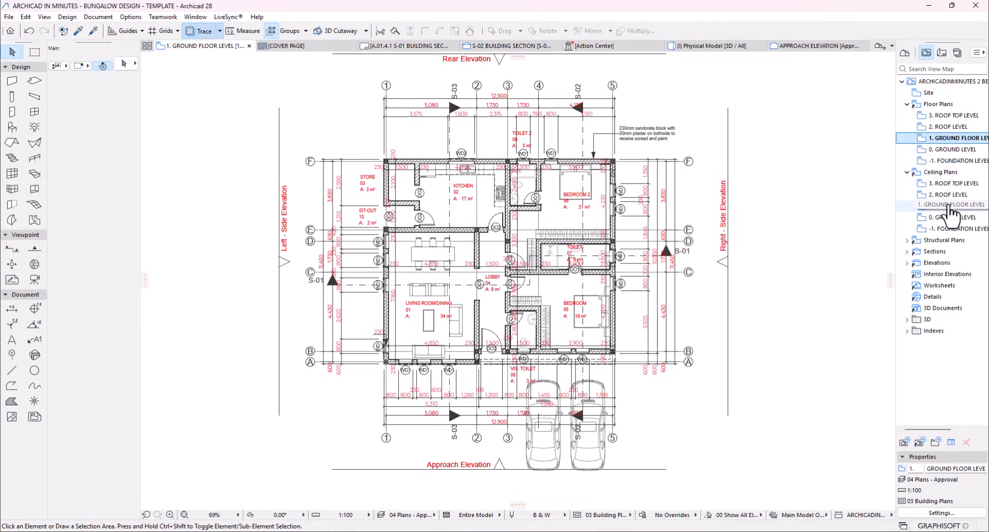
pyautogui.doubleClick(951, 206)
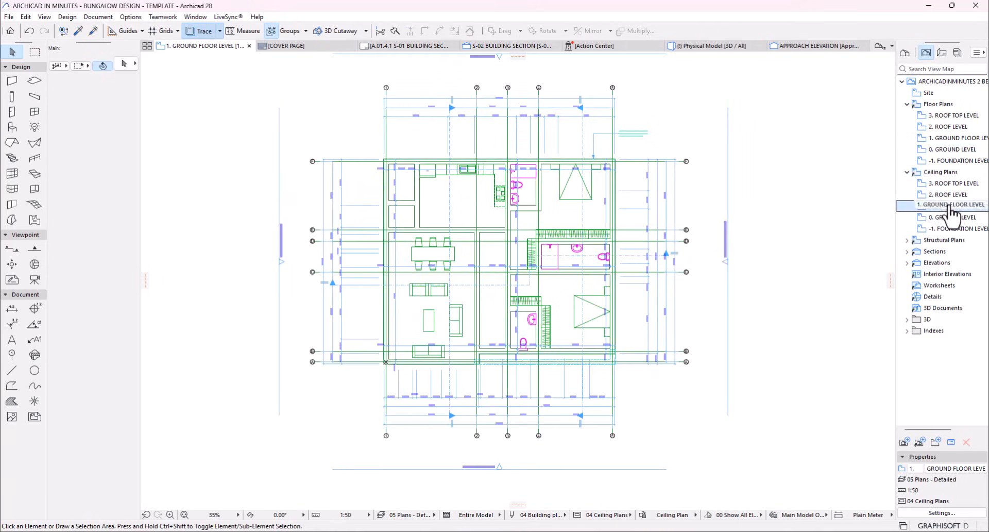
pyautogui.scroll(1, 469, 292)
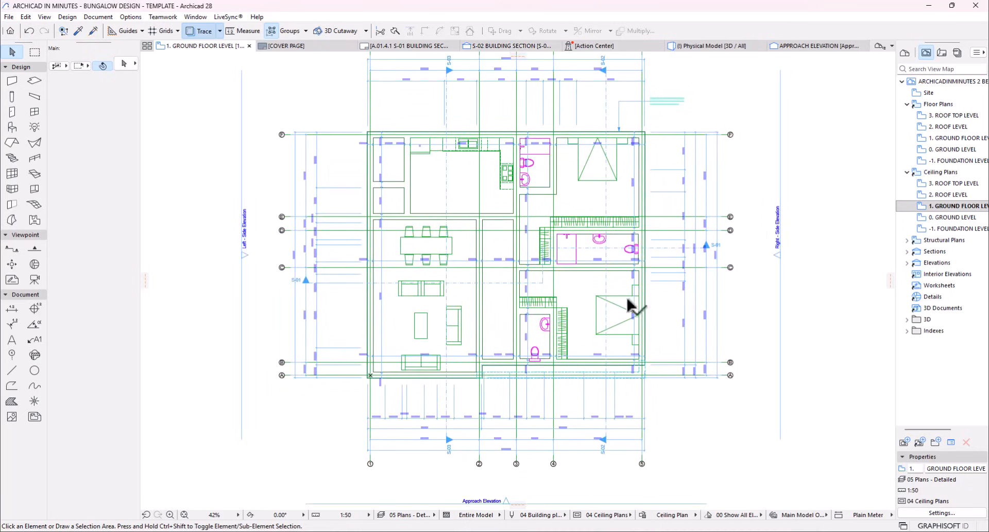
pyautogui.scroll(2, 572, 243)
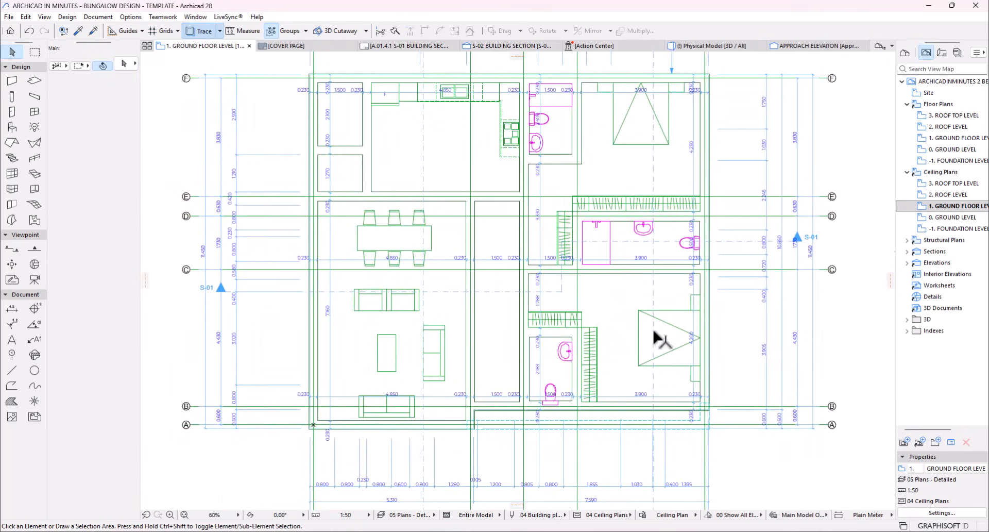
pyautogui.scroll(-2, 521, 260)
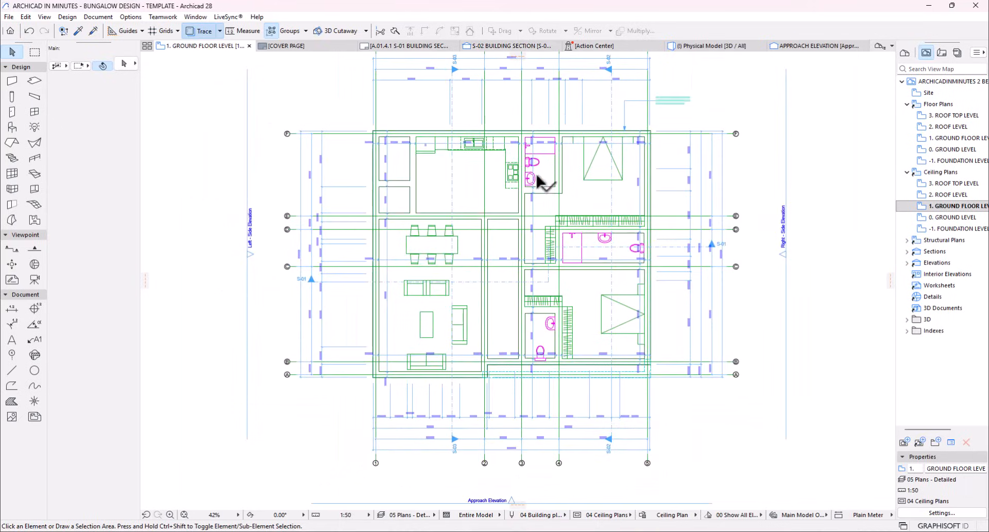
# - Review the Model View Options choices in the ceiling plan's view settings, and close them without changes
pyautogui.click(942, 512)
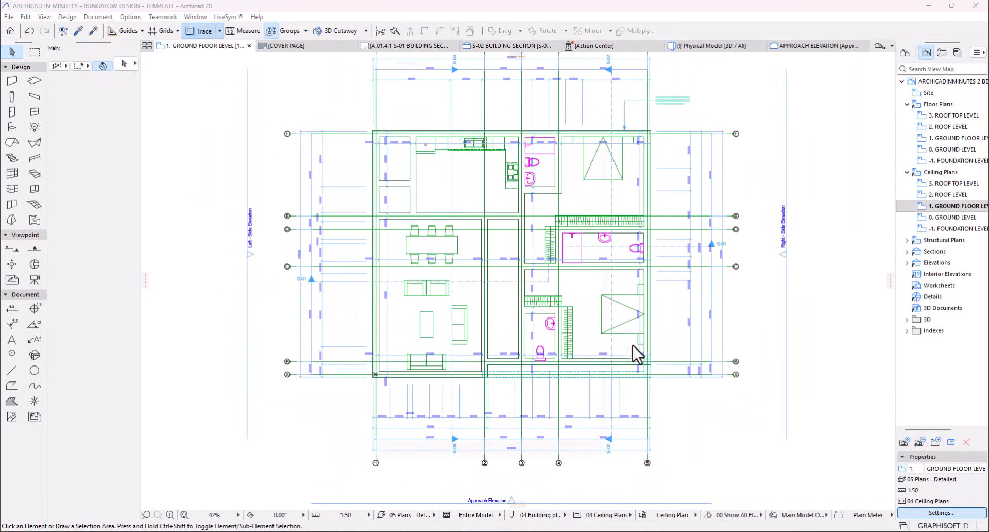
pyautogui.click(566, 205)
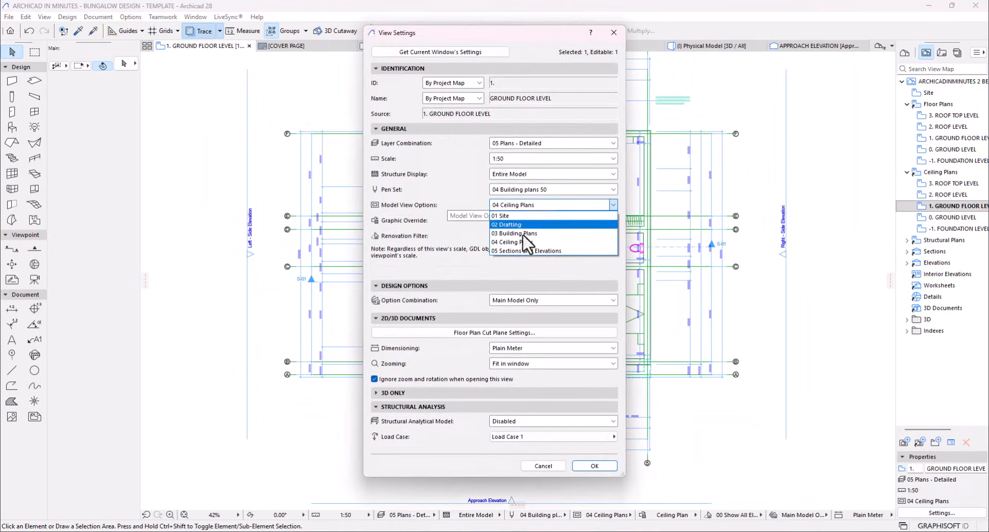
pyautogui.click(463, 225)
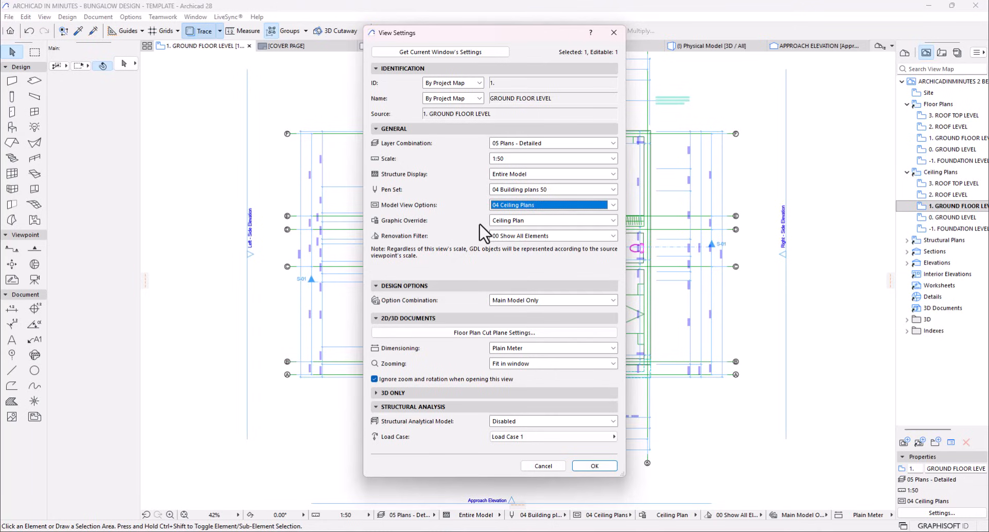
pyautogui.click(543, 465)
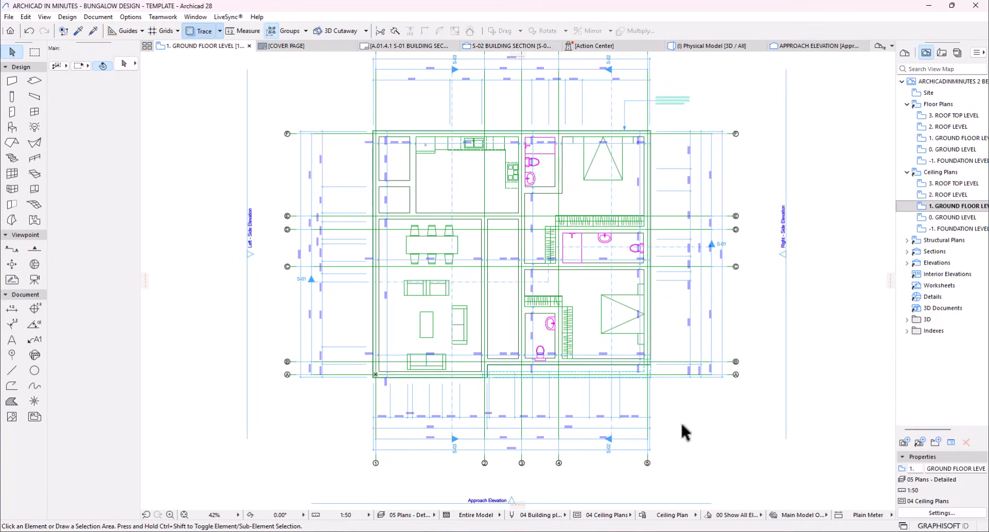
pyautogui.scroll(-2, 538, 330)
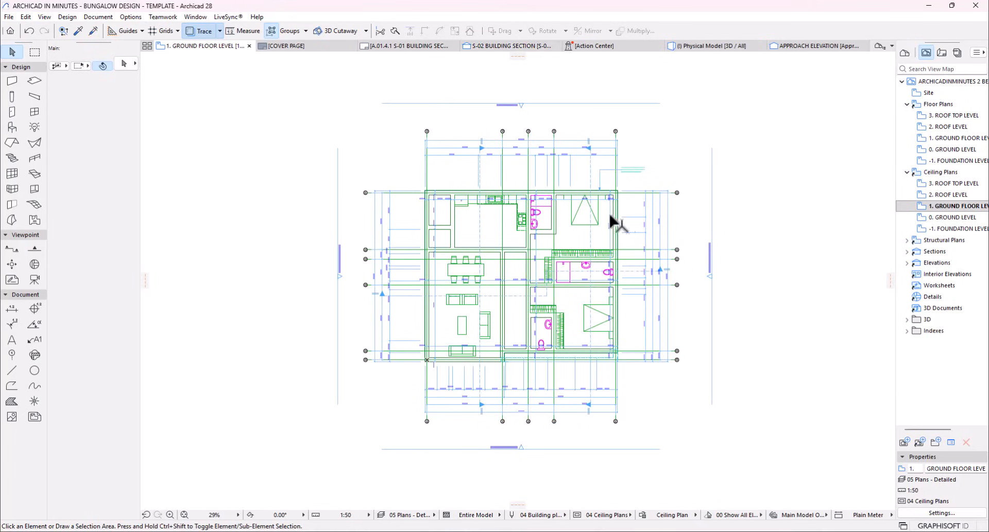
pyautogui.moveTo(620, 189)
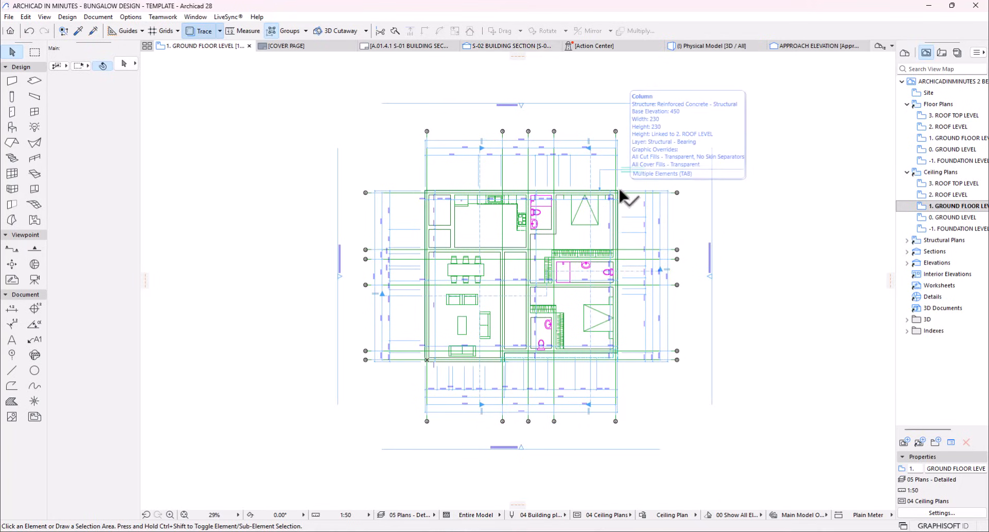